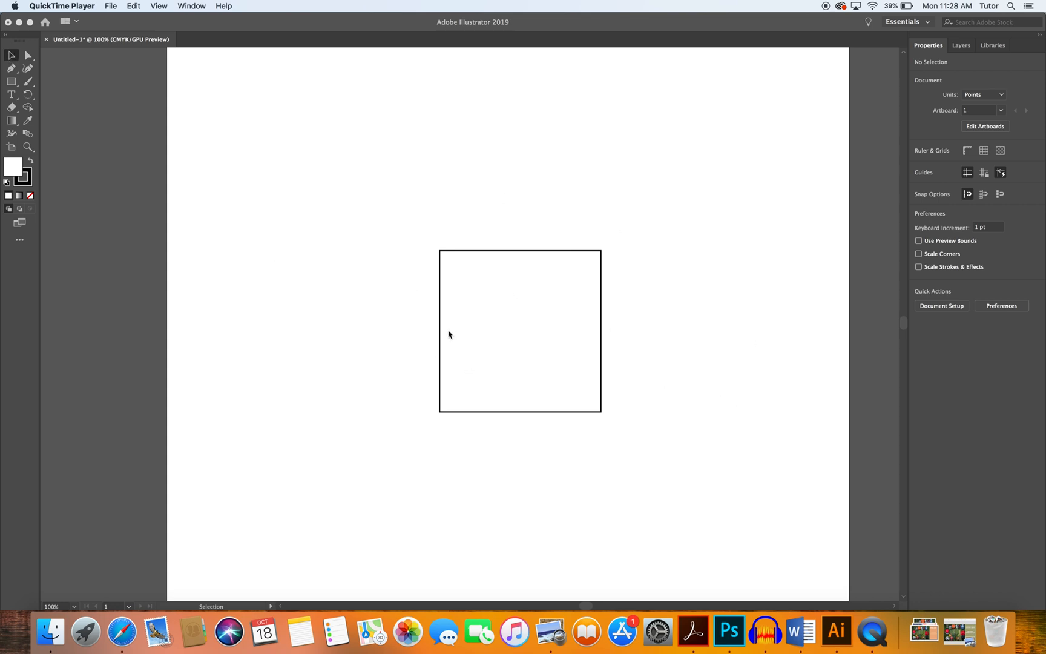
# Select the square and move it slightly upward.
pyautogui.click(400, 216)
pyautogui.moveTo(359, 216); pyautogui.dragTo(667, 462)
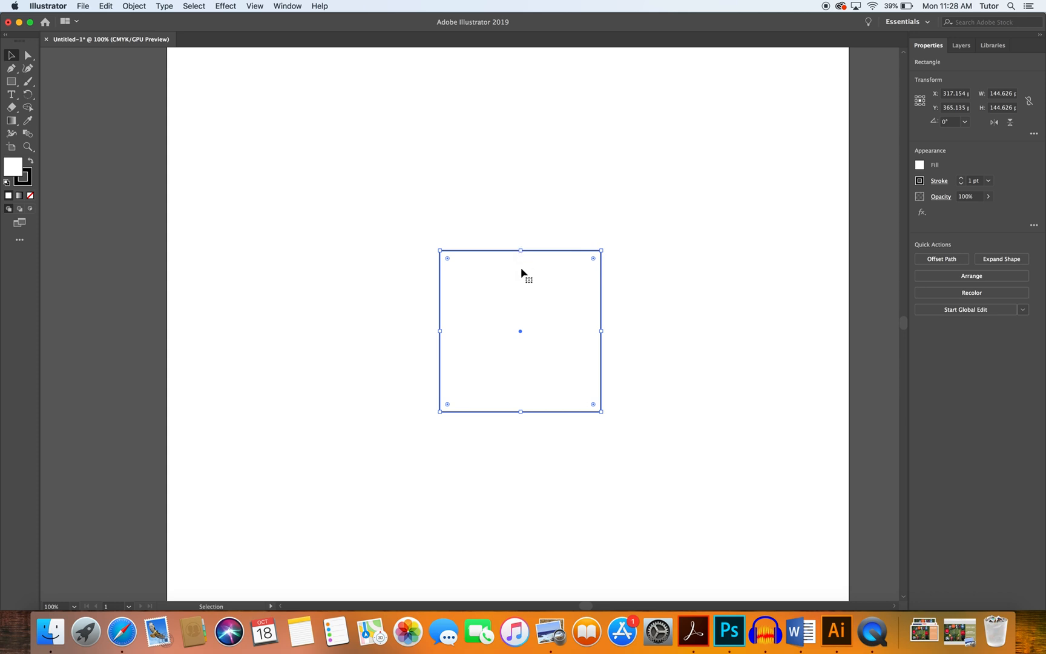
pyautogui.moveTo(532, 301)
pyautogui.mouseDown()
pyautogui.moveTo(458, 219)
pyautogui.moveTo(567, 287)
pyautogui.moveTo(524, 269)
pyautogui.moveTo(541, 280)
pyautogui.mouseUp()
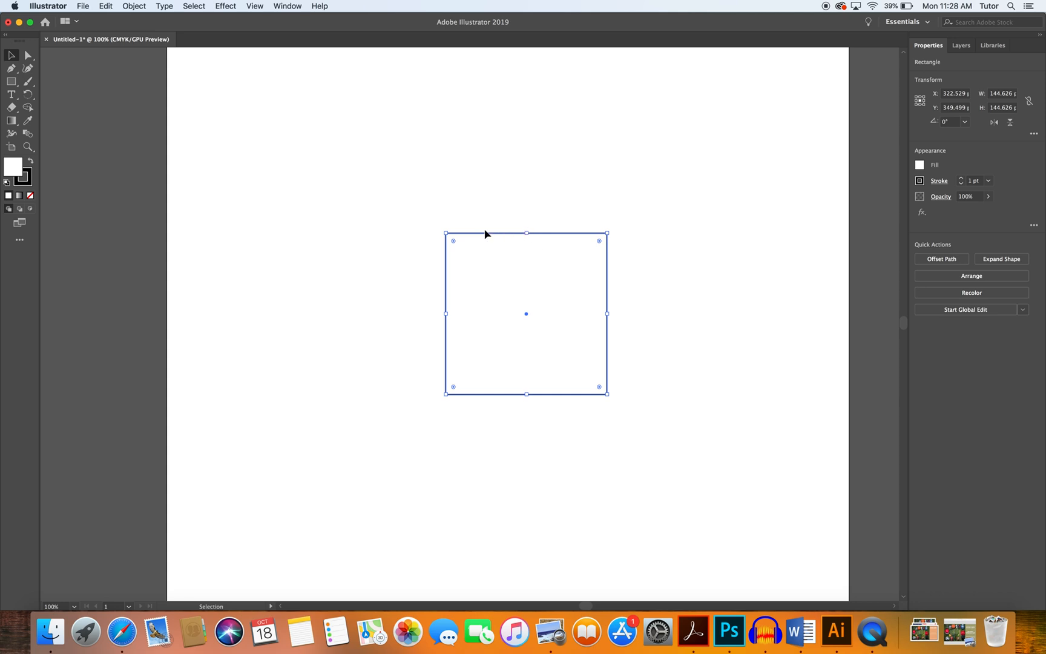
# Resize the rectangle by its corner and edges to about 256 by 202 pt.
pyautogui.moveTo(446, 232); pyautogui.dragTo(378, 208)
pyautogui.moveTo(492, 208); pyautogui.dragTo(488, 244)
pyautogui.moveTo(607, 319); pyautogui.dragTo(568, 319)
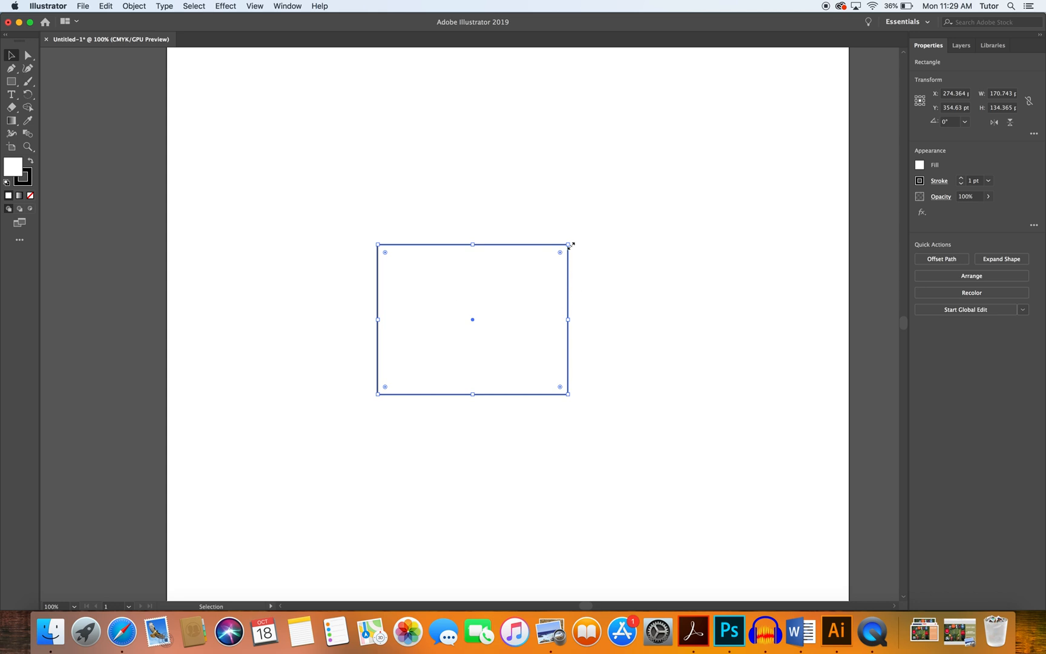
pyautogui.moveTo(569, 244); pyautogui.dragTo(705, 170)
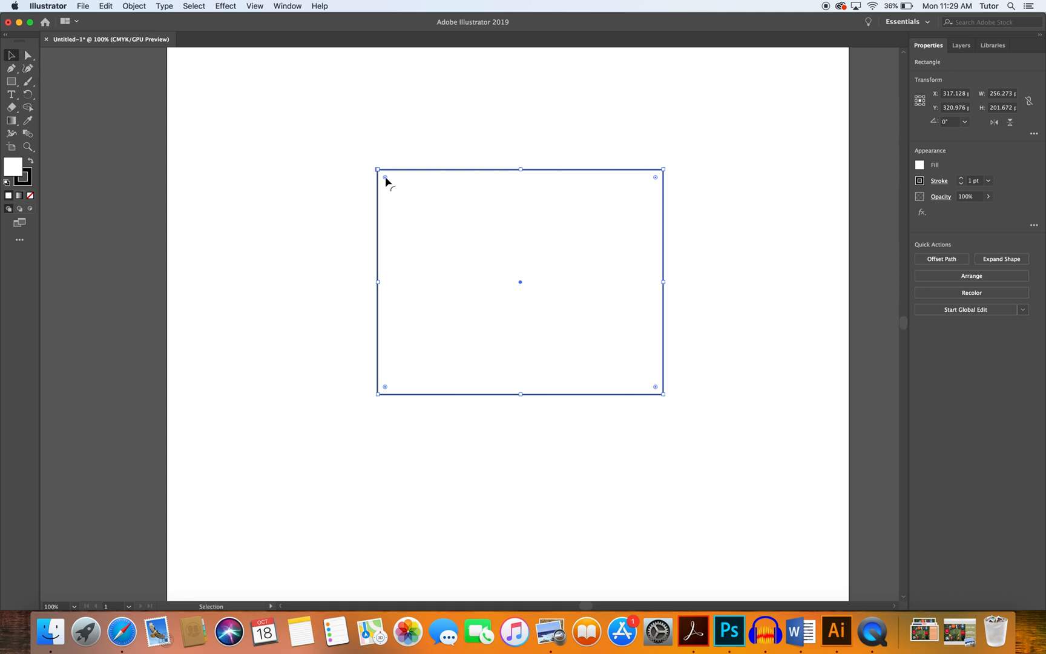
# Reposition the rectangle with the Direct Selection tool, then delete it.
pyautogui.moveTo(385, 178); pyautogui.dragTo(372, 143)
pyautogui.click(28, 55)
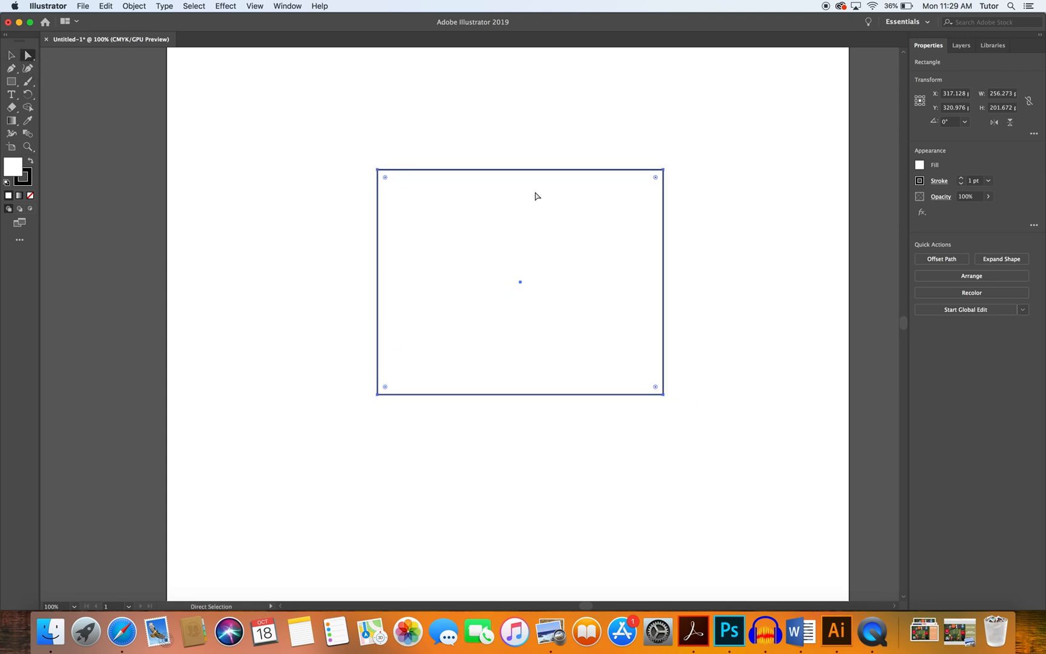
pyautogui.moveTo(388, 180); pyautogui.dragTo(350, 136)
pyautogui.moveTo(533, 218); pyautogui.dragTo(538, 243)
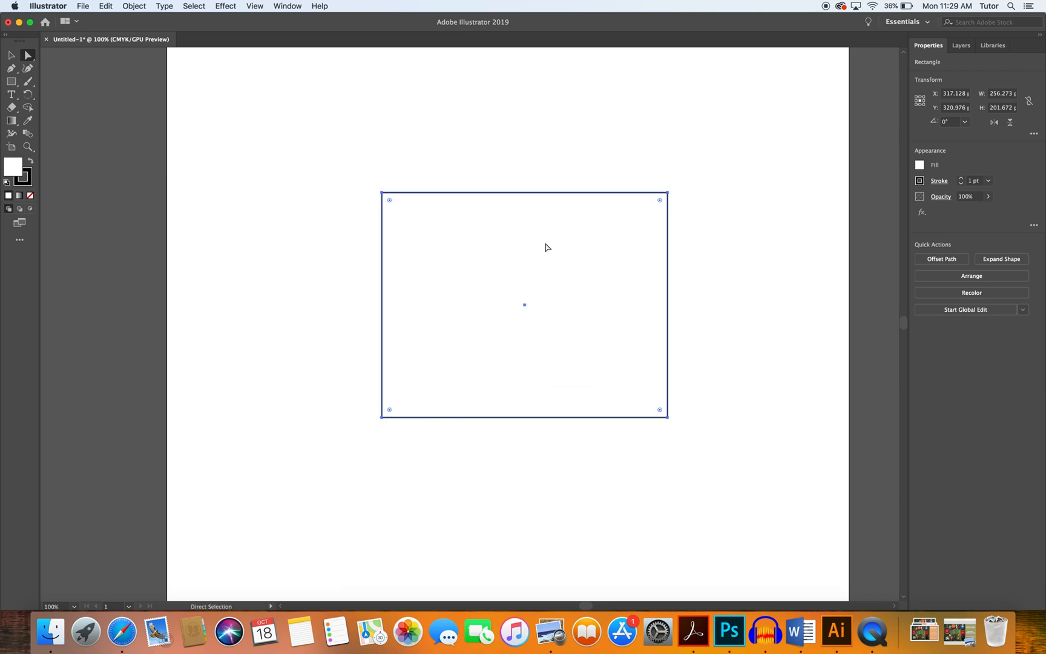
pyautogui.moveTo(528, 205); pyautogui.dragTo(533, 172)
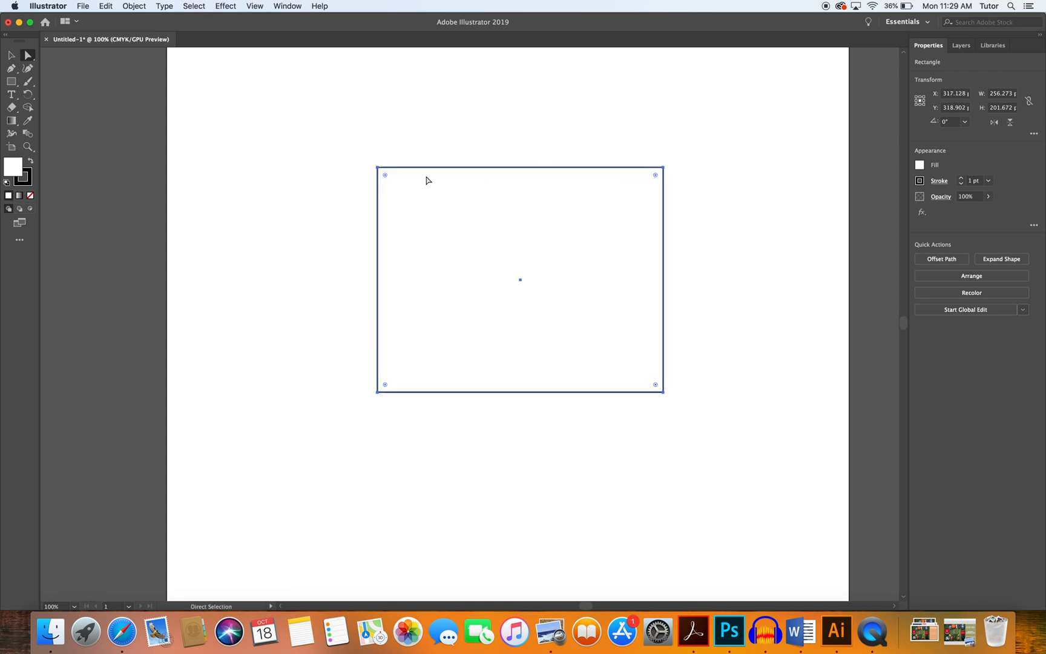
pyautogui.moveTo(387, 174); pyautogui.dragTo(354, 176)
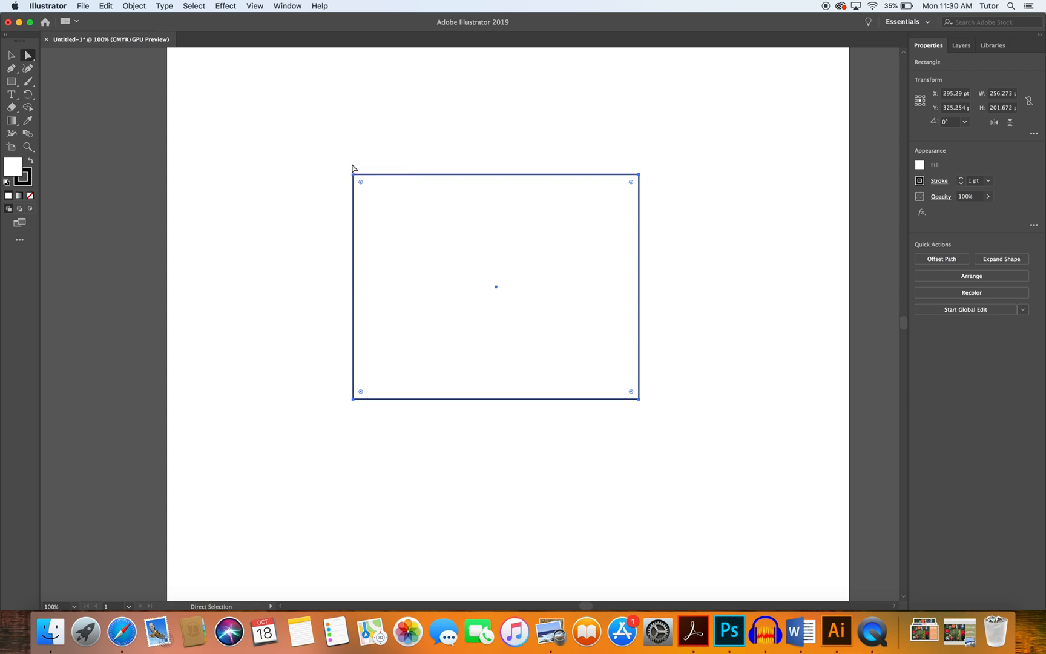
pyautogui.press('Delete')
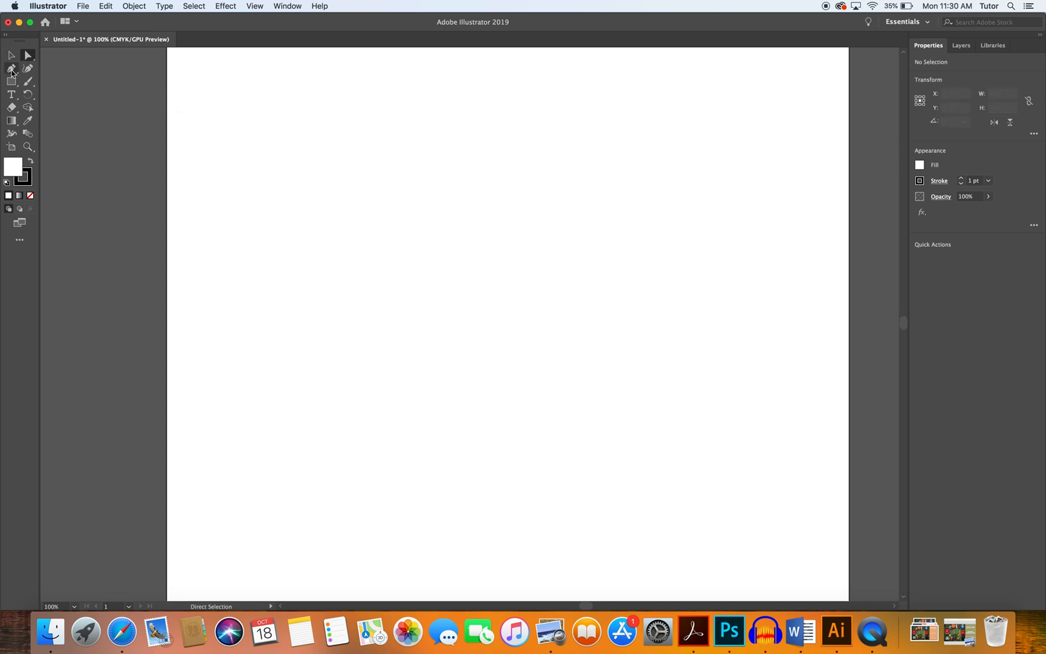
# Choose the Pen tool and set the fill color to None.
pyautogui.click(11, 72)
pyautogui.click(920, 170)
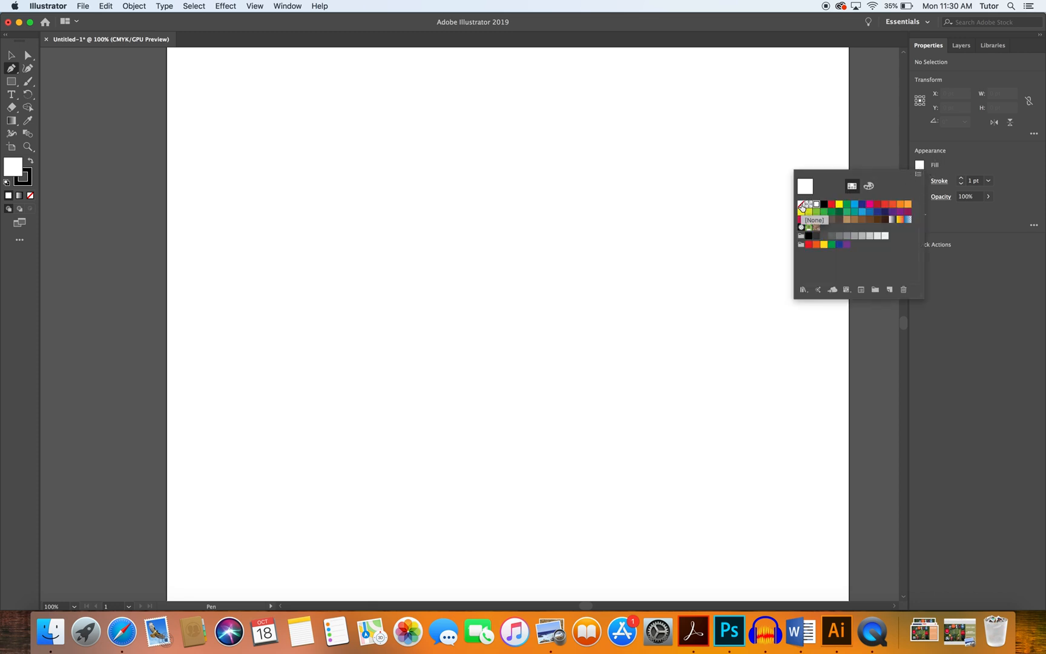
pyautogui.click(802, 206)
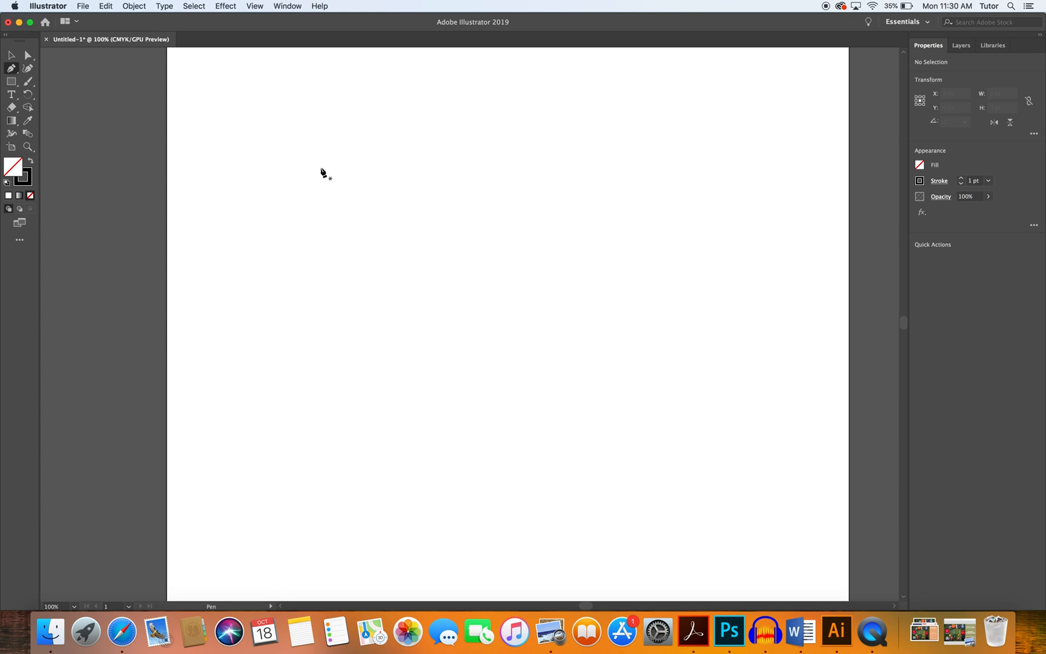
# Draw a closed triangle with the Pen tool: a top edge about 340 pt long and a point below.
pyautogui.click(316, 170)
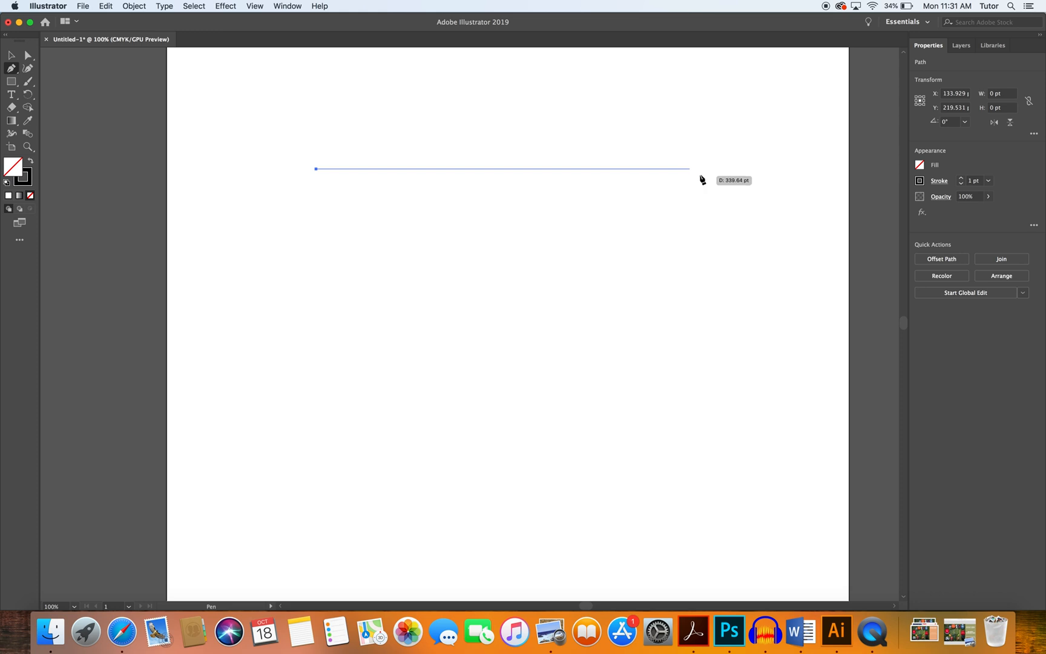
pyautogui.click(717, 169)
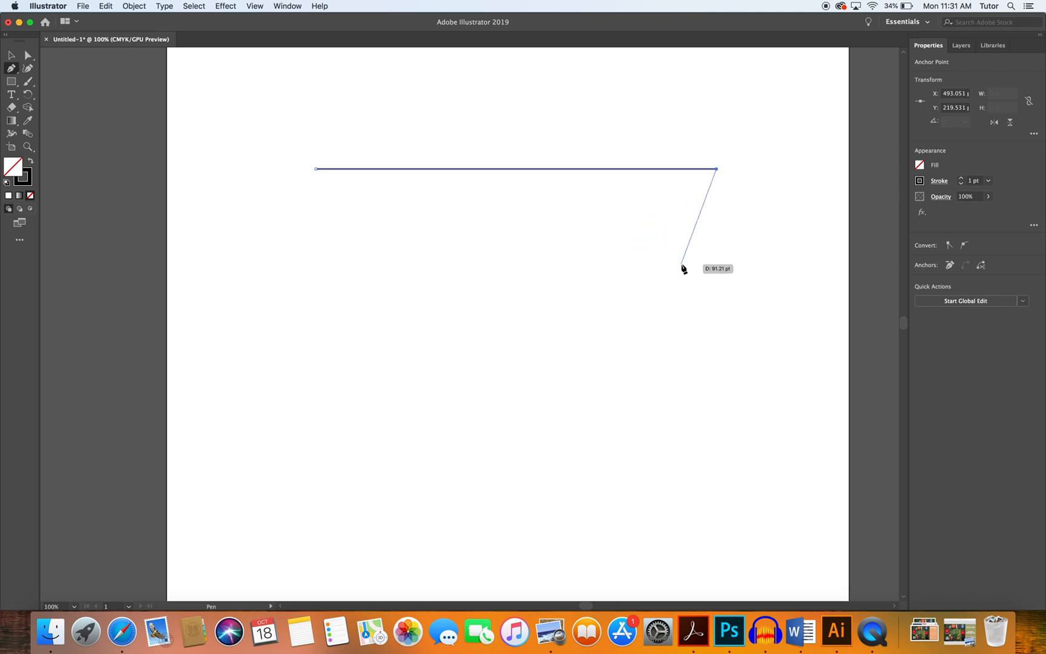
pyautogui.press('Escape')
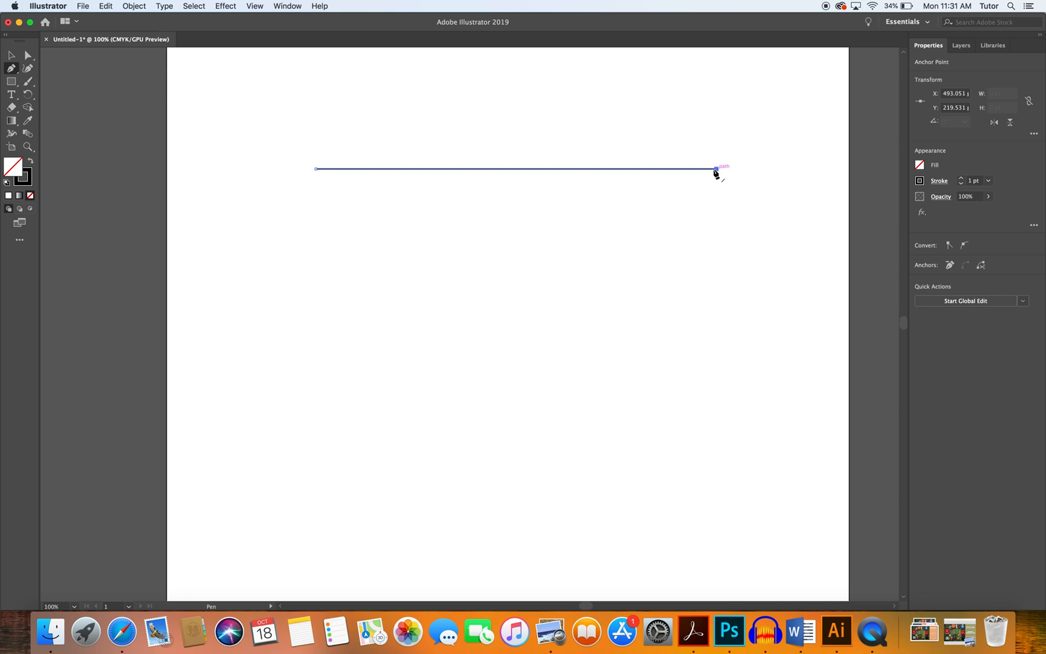
pyautogui.click(716, 169)
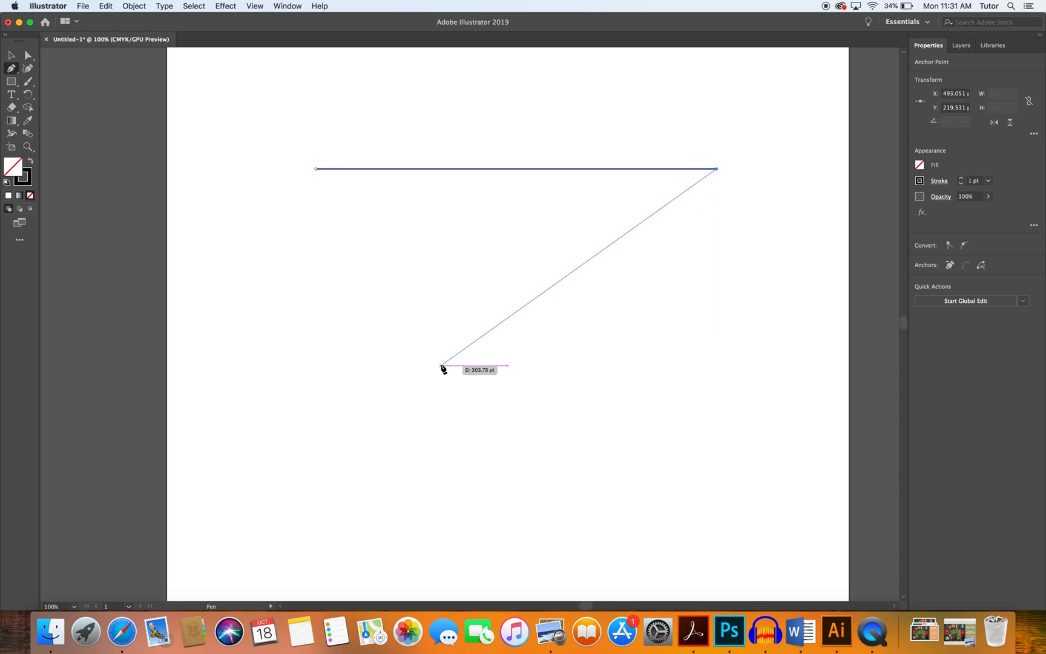
pyautogui.click(450, 365)
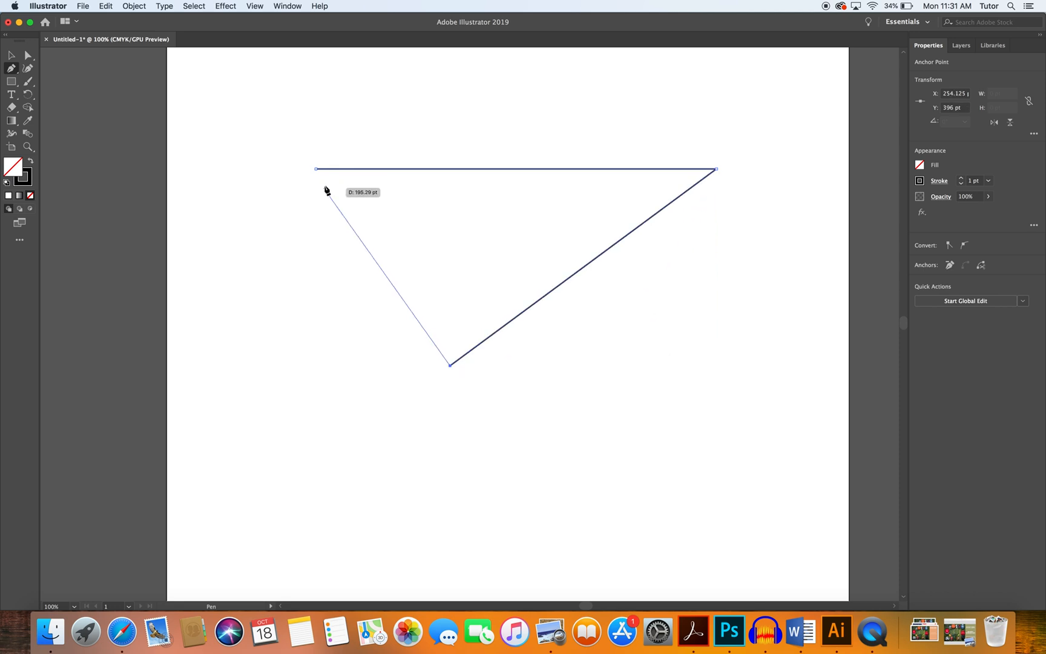
pyautogui.click(316, 169)
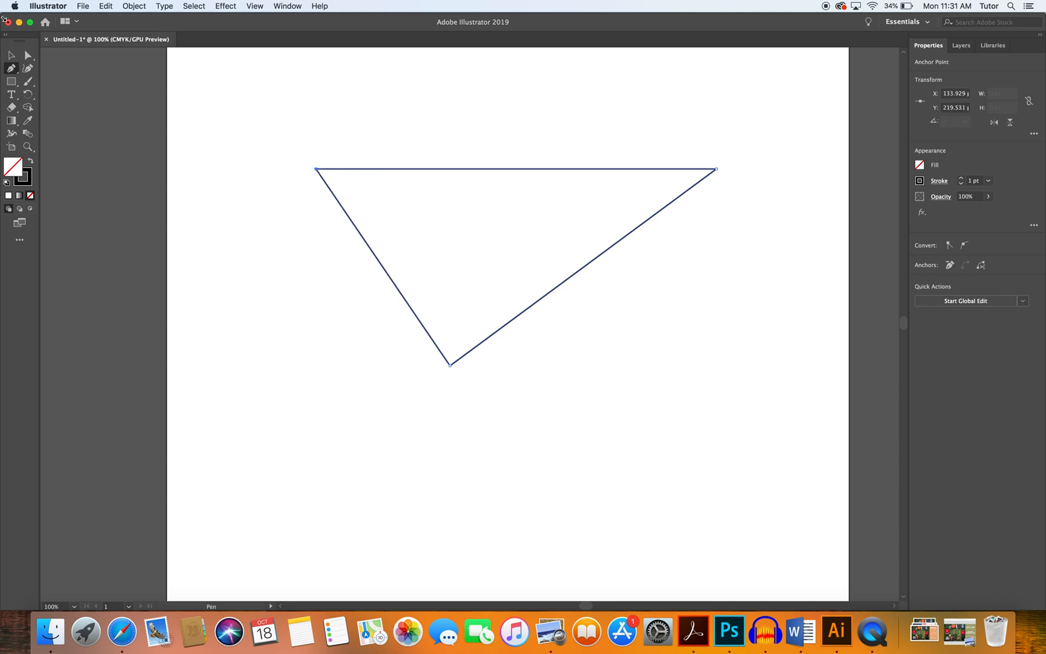
# Select the triangle, fill it with CMYK Red, and deselect.
pyautogui.click(11, 55)
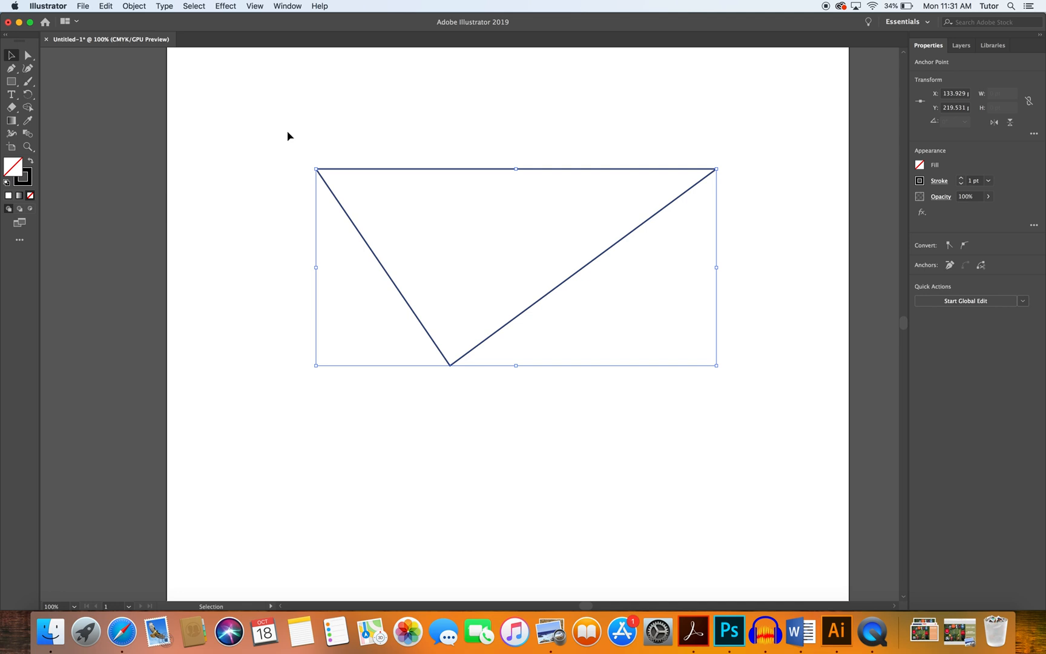
pyautogui.click(919, 165)
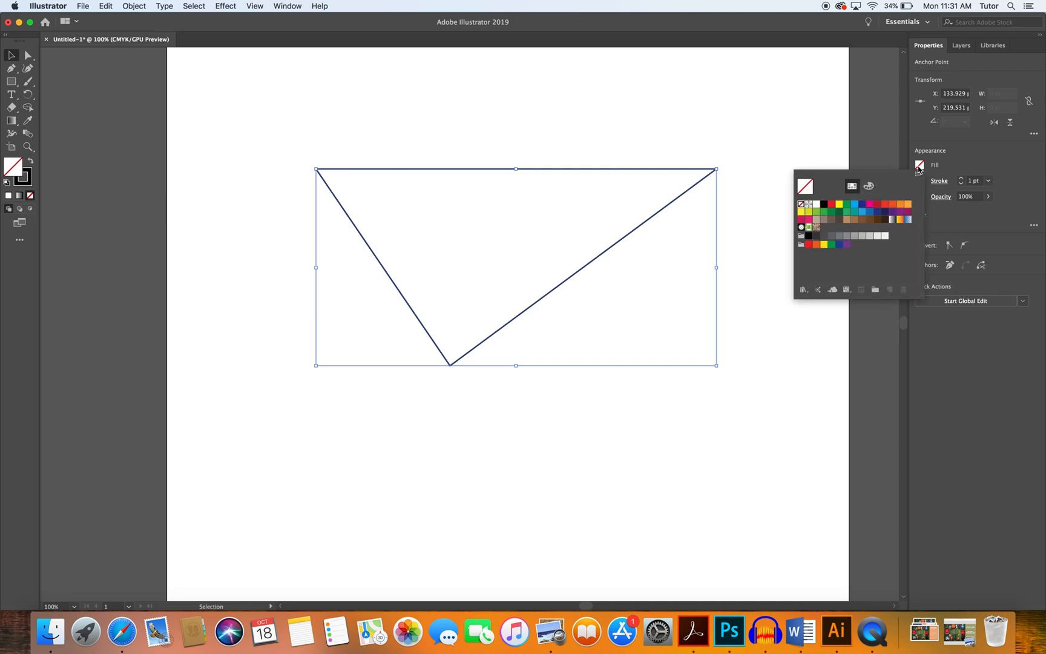
pyautogui.click(833, 205)
pyautogui.click(542, 119)
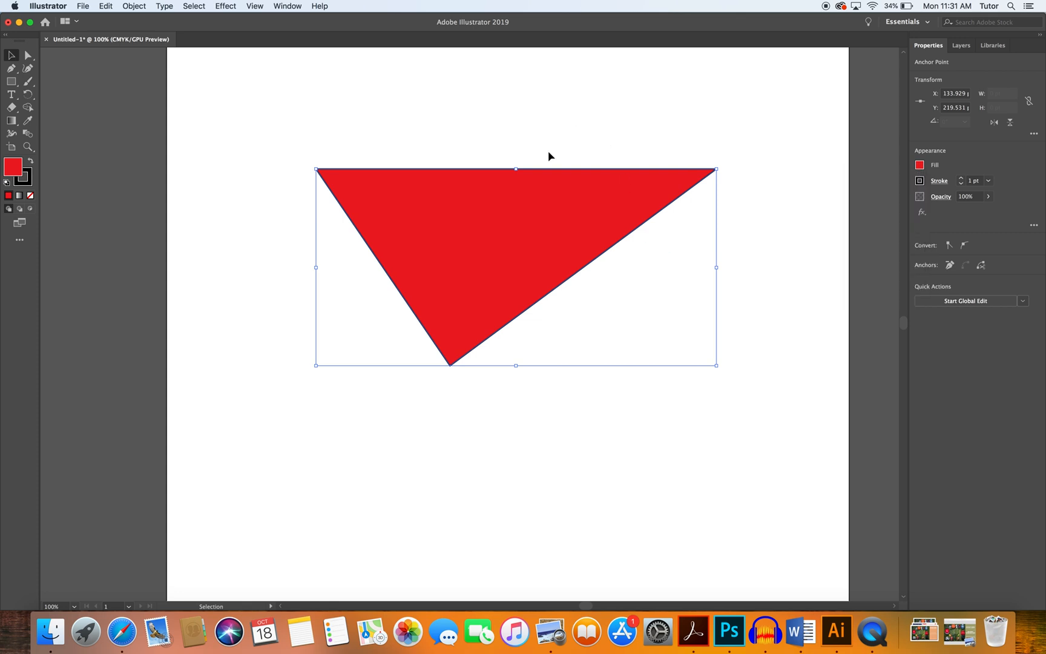
pyautogui.click(605, 398)
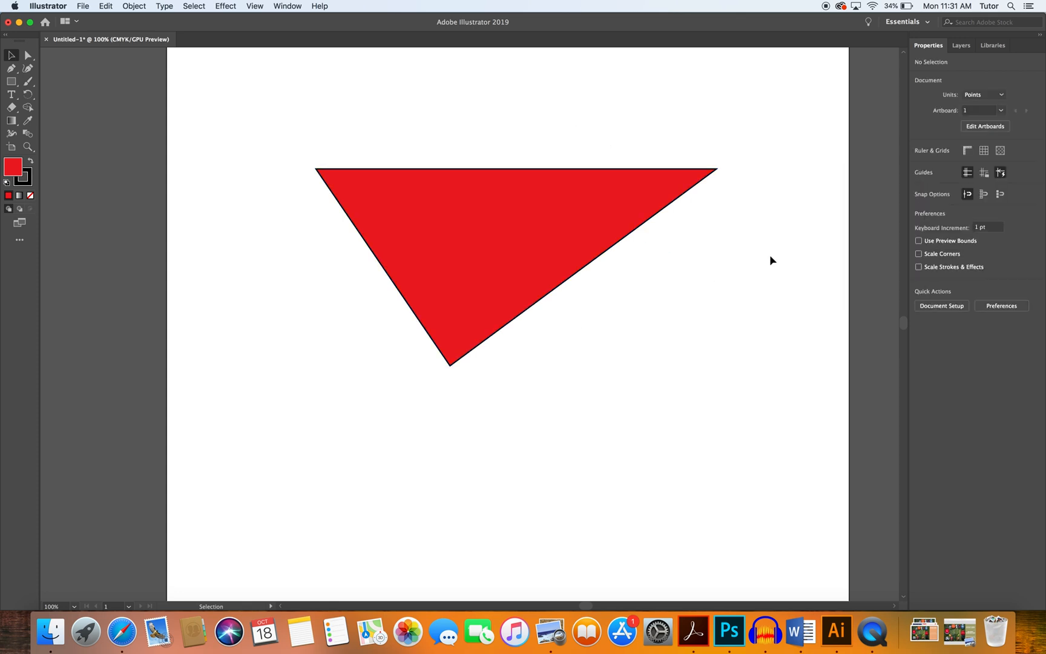
# Select the triangle and increase its stroke weight to 10 pt.
pyautogui.click(458, 216)
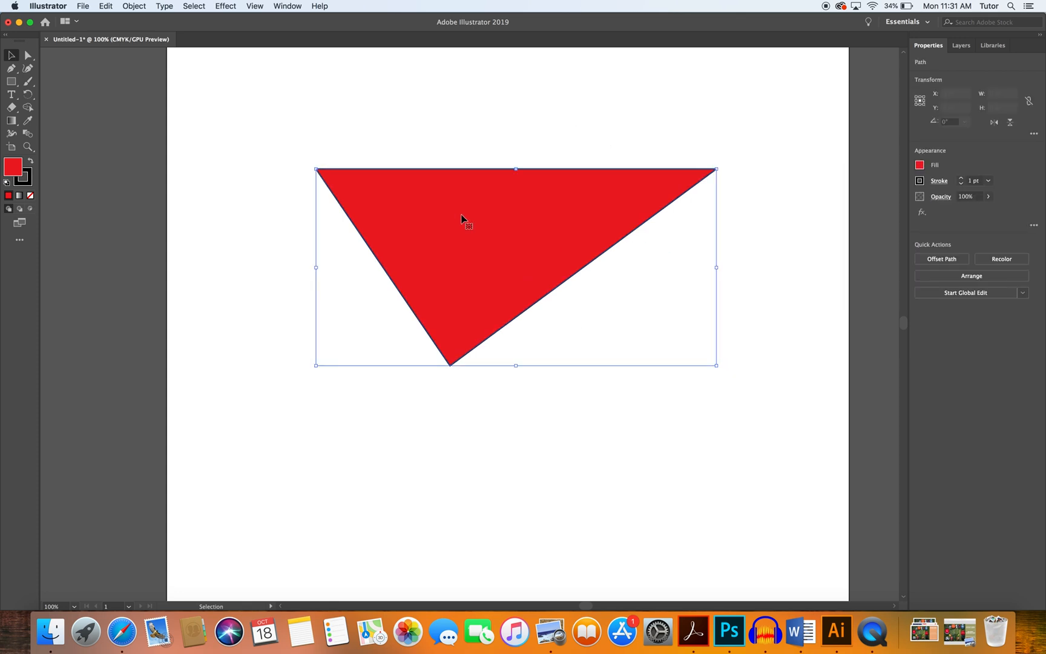
pyautogui.click(962, 179)
pyautogui.click(963, 178)
pyautogui.click(962, 178)
pyautogui.click(962, 179)
pyautogui.click(963, 179)
pyautogui.click(962, 178)
pyautogui.click(962, 179)
pyautogui.click(962, 179)
pyautogui.click(962, 179)
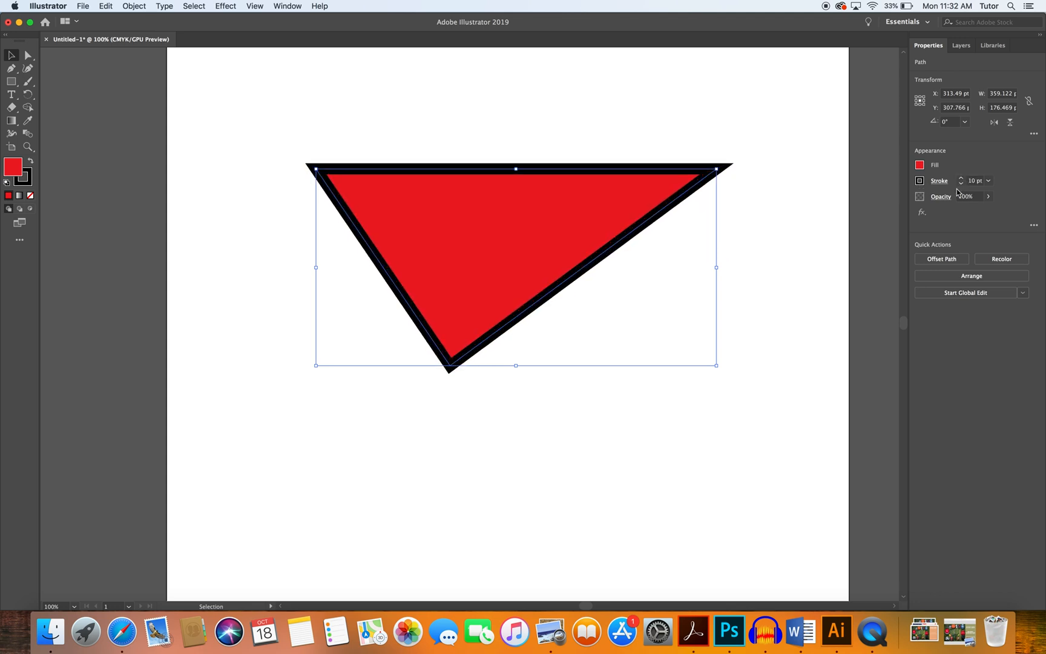
# Set the triangle's stroke color to yellow and deselect.
pyautogui.click(920, 181)
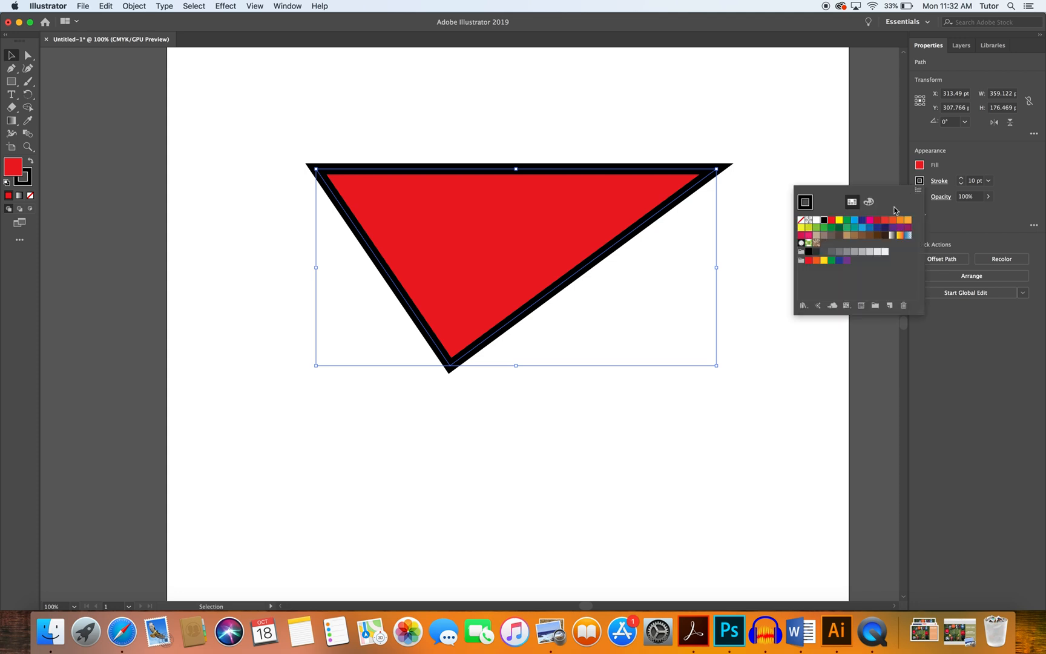
pyautogui.click(840, 220)
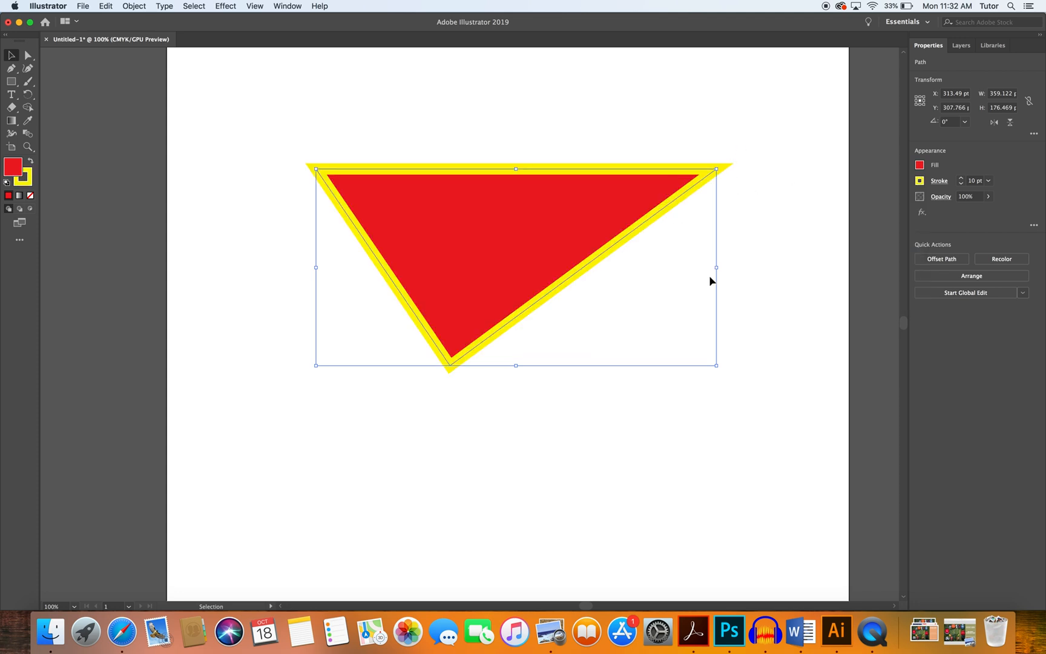
pyautogui.click(674, 432)
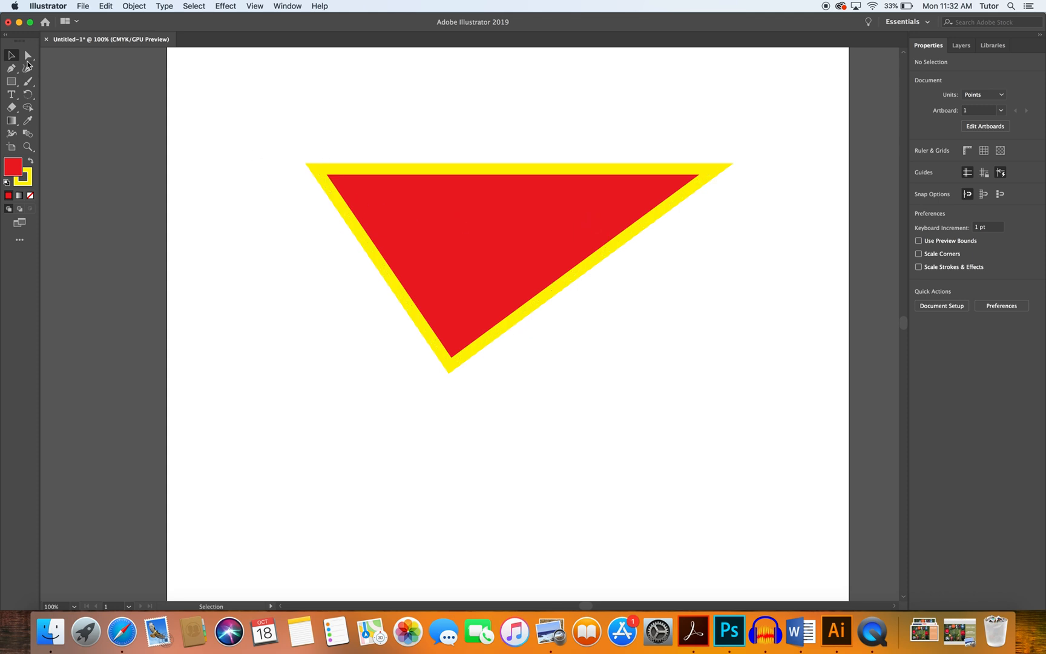
# Select the whole triangle and delete it.
pyautogui.moveTo(262, 108); pyautogui.dragTo(764, 383)
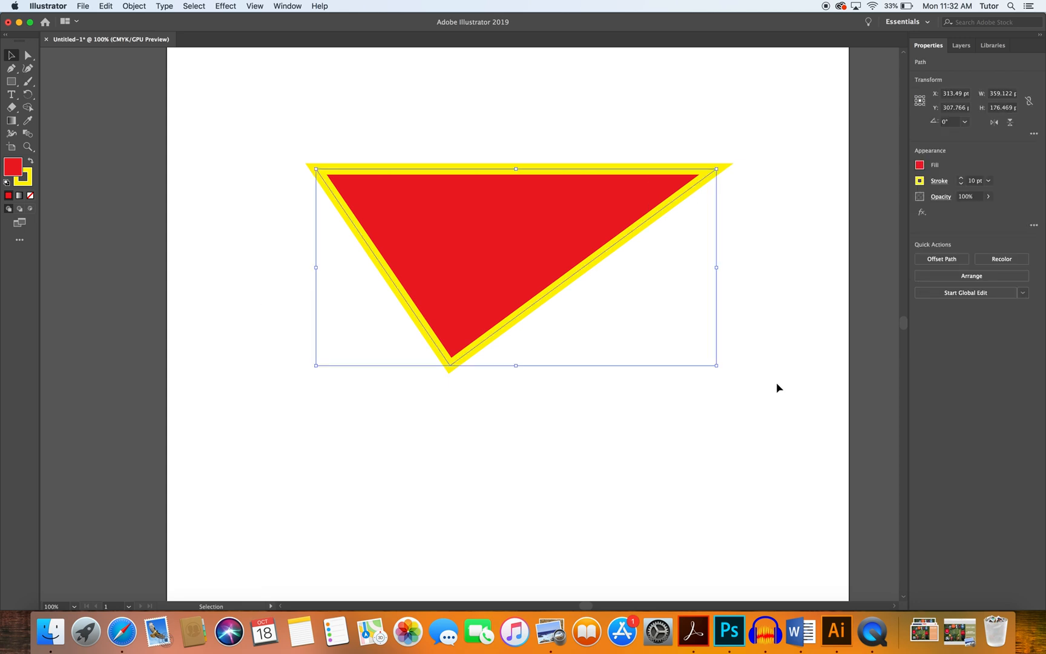
pyautogui.press('Delete')
# Begin a new Pen path with a curved segment arching right, dragging the second anchor's handle downward.
pyautogui.click(11, 67)
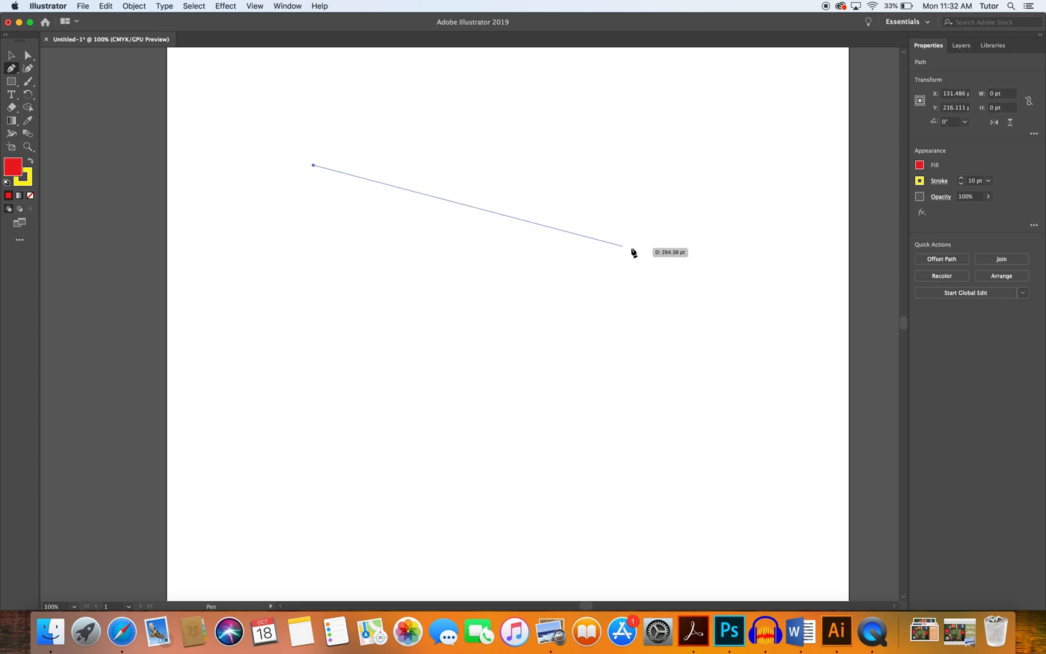
pyautogui.click(631, 246)
pyautogui.moveTo(634, 252)
pyautogui.mouseDown()
pyautogui.moveTo(660, 338)
pyautogui.moveTo(703, 406)
pyautogui.moveTo(644, 431)
pyautogui.moveTo(685, 393)
pyautogui.moveTo(611, 402)
pyautogui.moveTo(518, 366)
pyautogui.moveTo(487, 340)
pyautogui.moveTo(665, 420)
pyautogui.moveTo(733, 417)
pyautogui.moveTo(817, 450)
pyautogui.moveTo(564, 395)
pyautogui.moveTo(504, 441)
pyautogui.moveTo(609, 473)
pyautogui.moveTo(670, 442)
pyautogui.mouseUp()
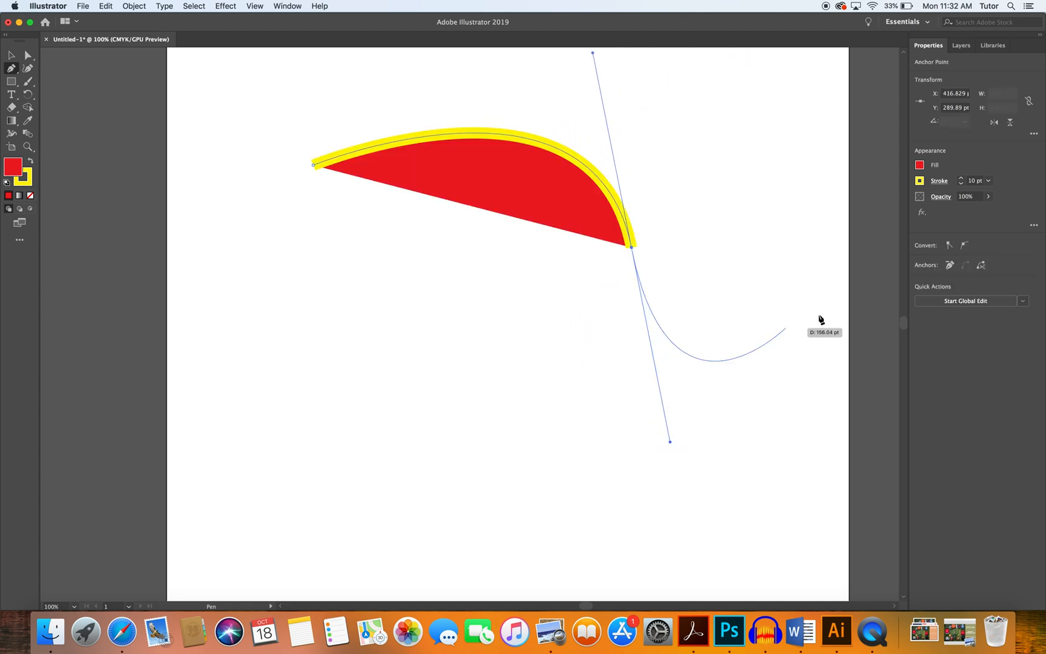
# Set the new path's fill to None.
pyautogui.click(919, 165)
pyautogui.click(803, 206)
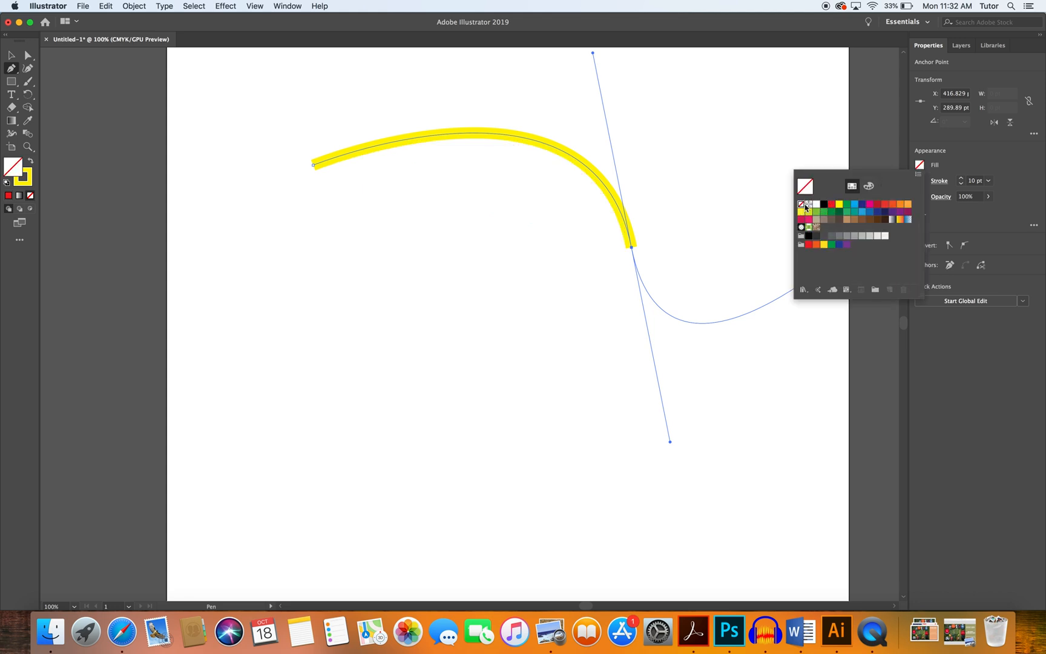
pyautogui.click(941, 170)
# Set the path's stroke color to black.
pyautogui.click(919, 181)
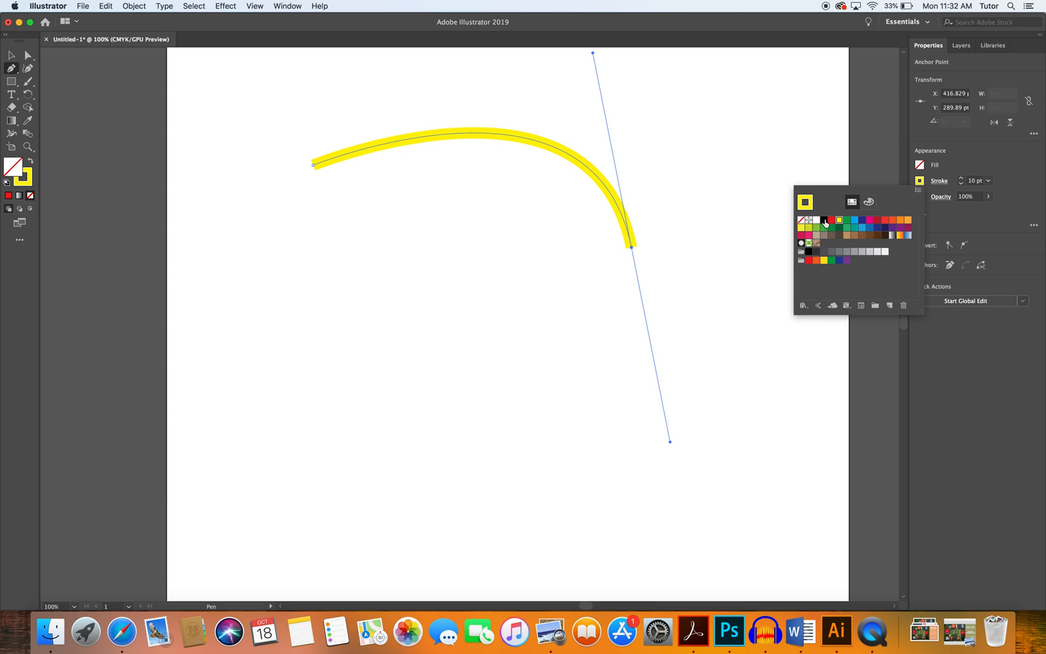
pyautogui.click(823, 220)
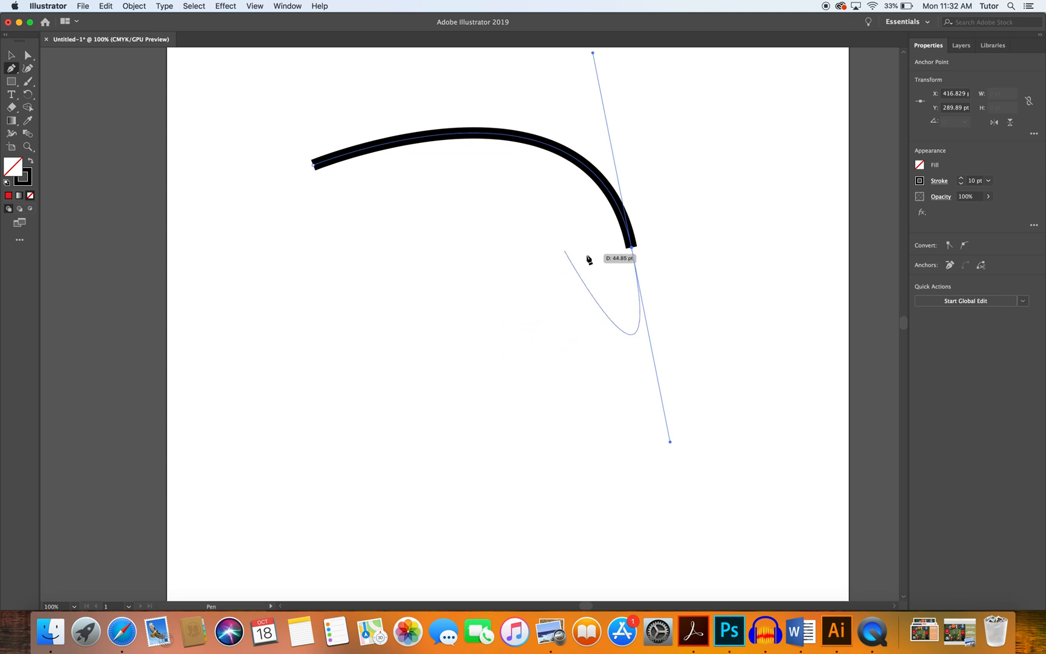
# Add more curved anchors below and close the path back at its starting point.
pyautogui.moveTo(632, 247); pyautogui.dragTo(590, 315)
pyautogui.moveTo(644, 373); pyautogui.dragTo(714, 458)
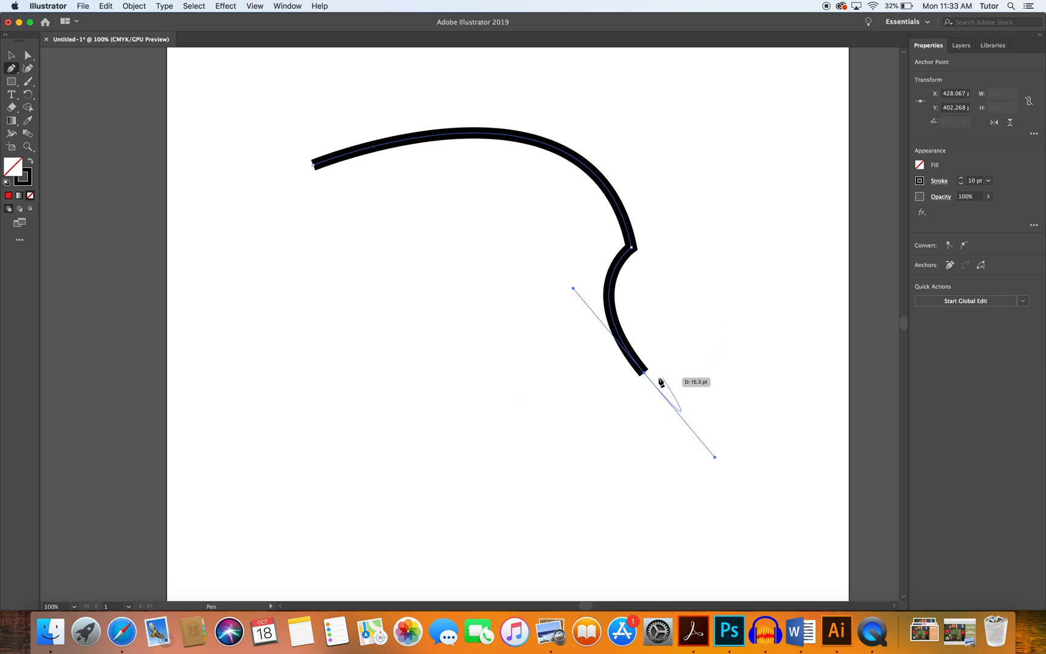
pyautogui.moveTo(646, 374); pyautogui.dragTo(474, 454)
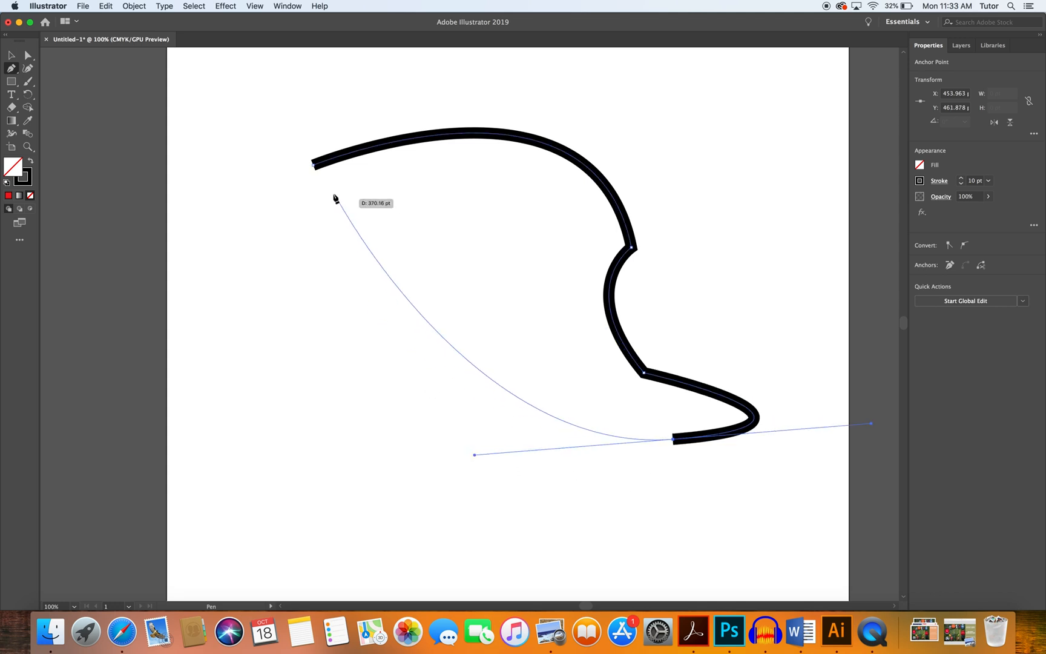
pyautogui.moveTo(314, 164)
pyautogui.mouseDown()
pyautogui.moveTo(341, 138)
pyautogui.moveTo(459, 124)
pyautogui.moveTo(456, 64)
pyautogui.mouseUp()
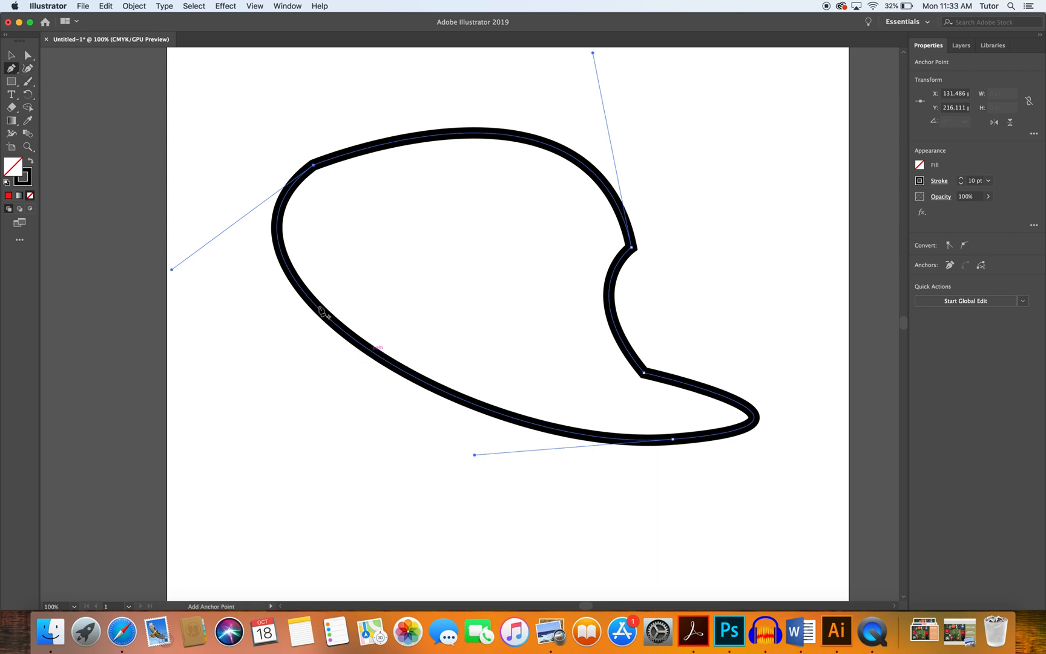
# Pull the upper-left anchor's direction handle downward with Direct Selection to round out the path's left side.
pyautogui.click(28, 56)
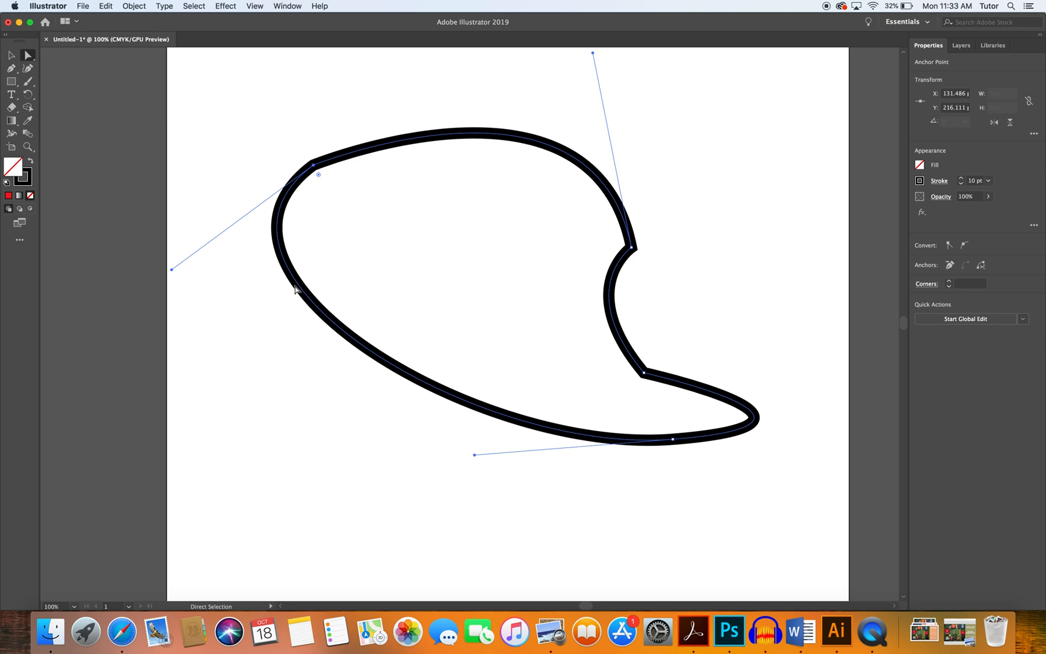
pyautogui.moveTo(301, 291); pyautogui.dragTo(303, 423)
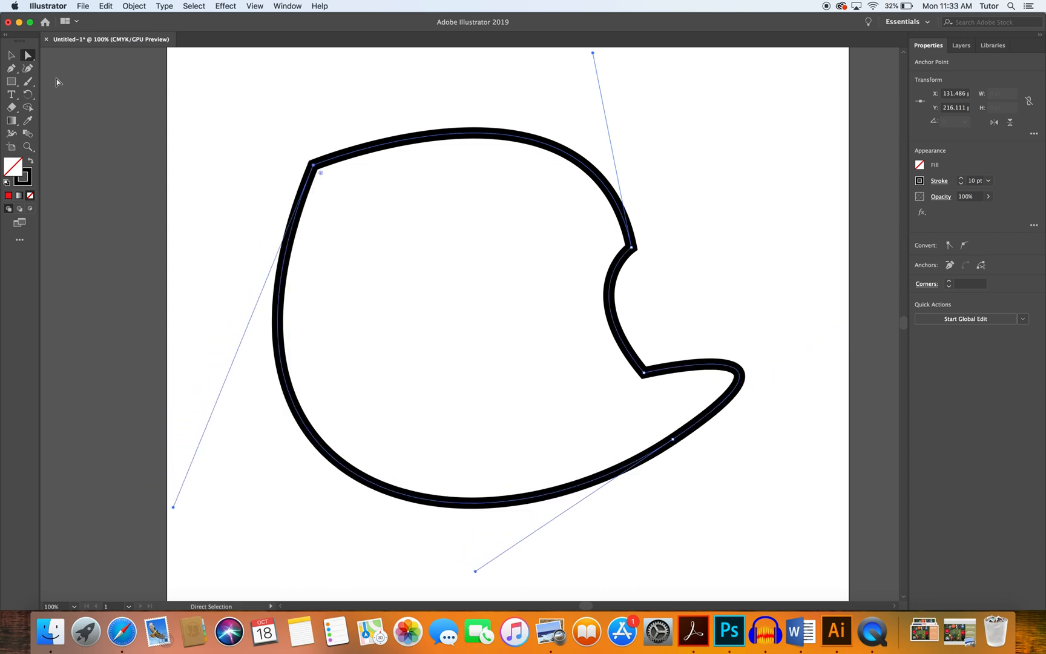
# Reshape the path with the Curvature tool by moving its left, upper, inner and lower-right anchor points into smoother curves.
pyautogui.click(28, 69)
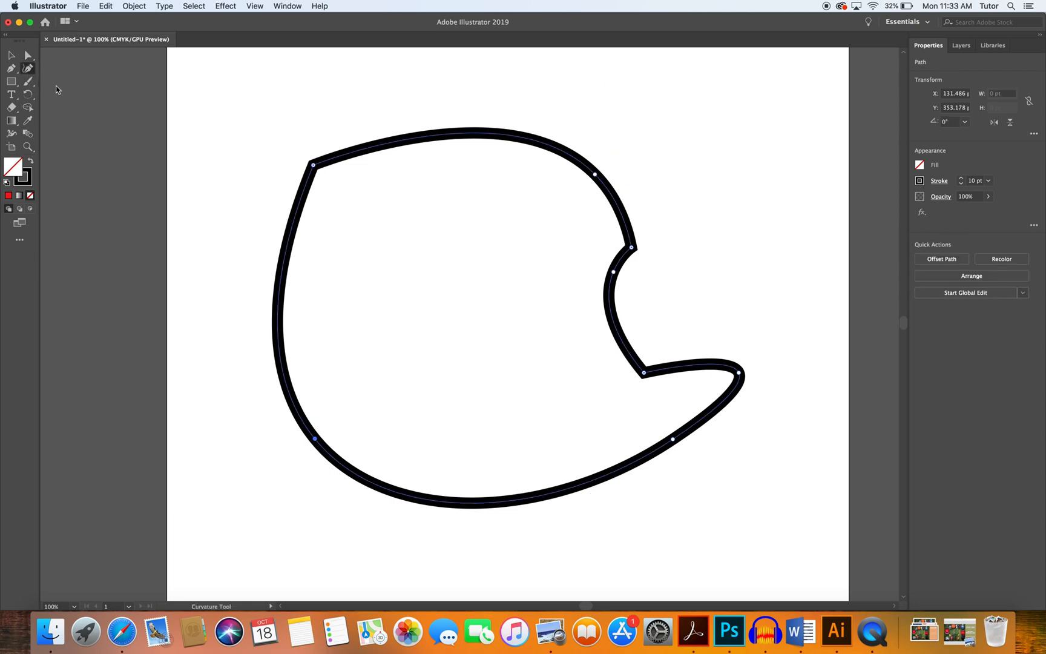
pyautogui.moveTo(315, 438); pyautogui.dragTo(236, 234)
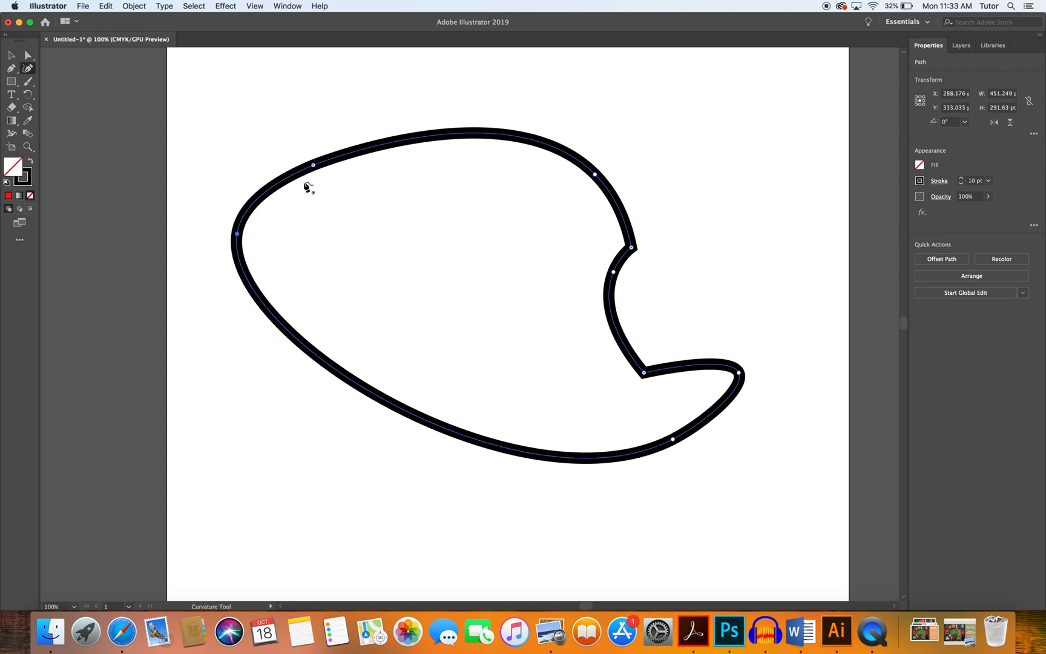
pyautogui.moveTo(312, 164); pyautogui.dragTo(313, 154)
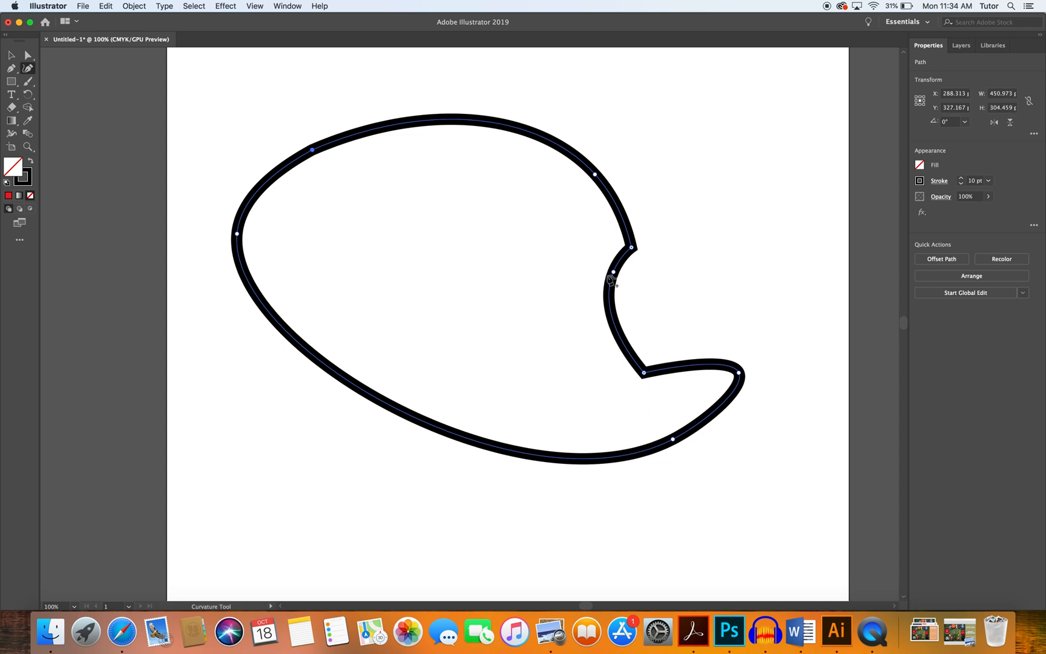
pyautogui.moveTo(615, 274); pyautogui.dragTo(636, 296)
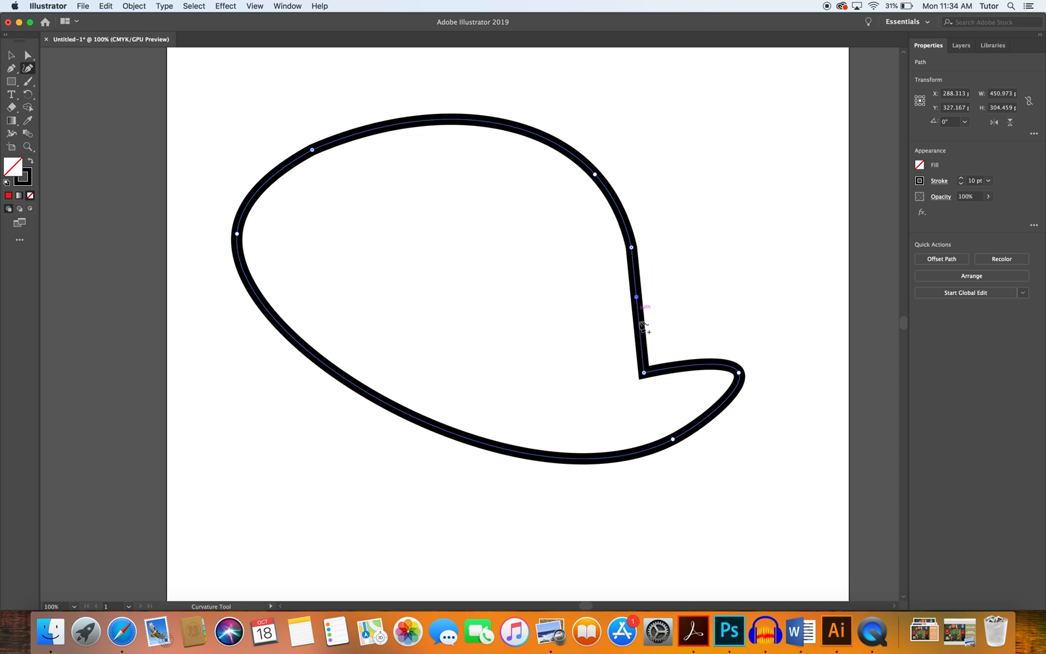
pyautogui.moveTo(643, 373); pyautogui.dragTo(687, 332)
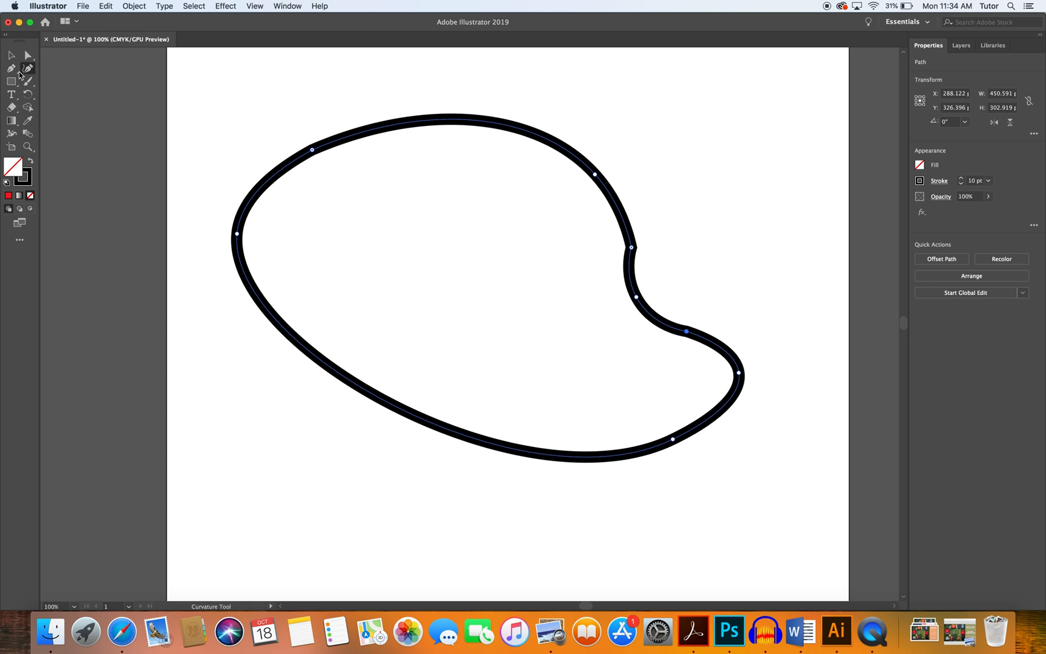
# Select the whole curved path and delete it.
pyautogui.click(11, 55)
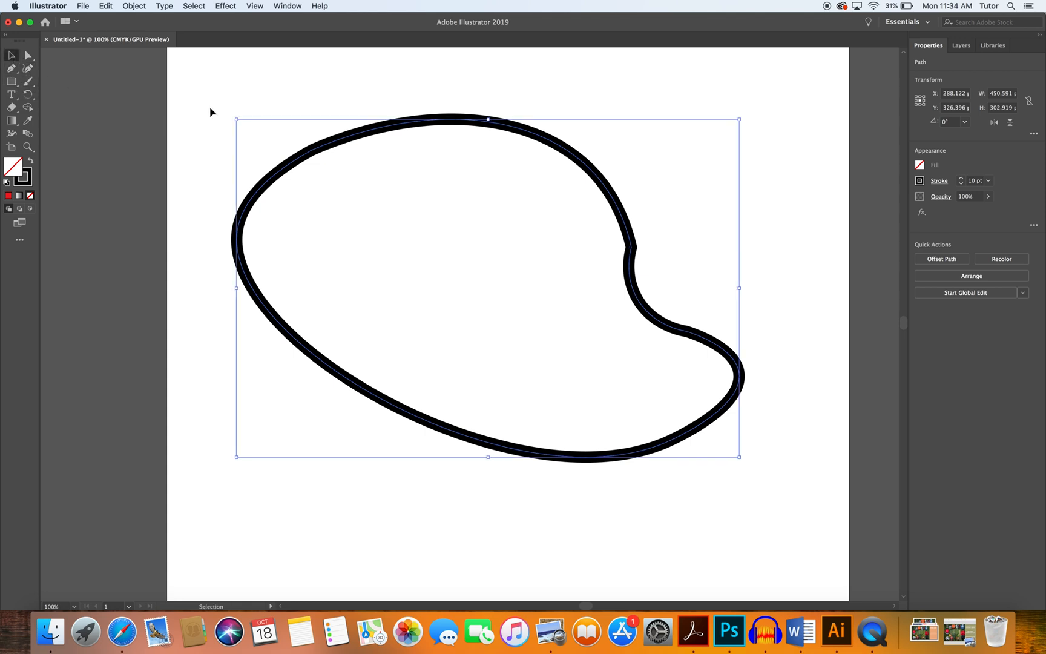
pyautogui.press('Delete')
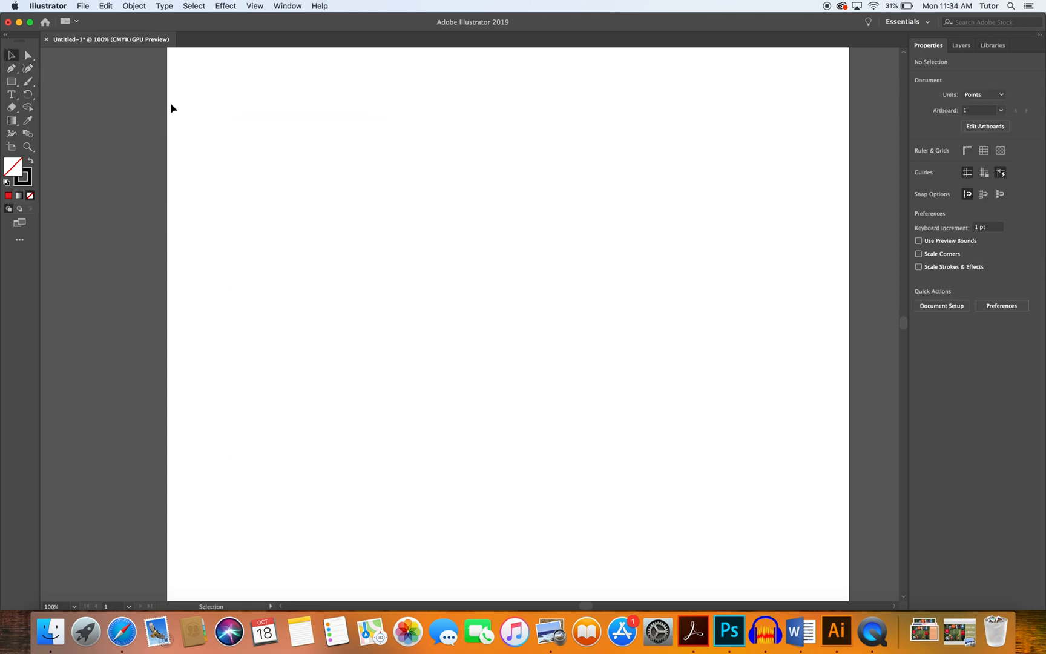
# Draw a square about 221 x 221 pt with the Rectangle tool in the middle of the artboard.
pyautogui.click(11, 81)
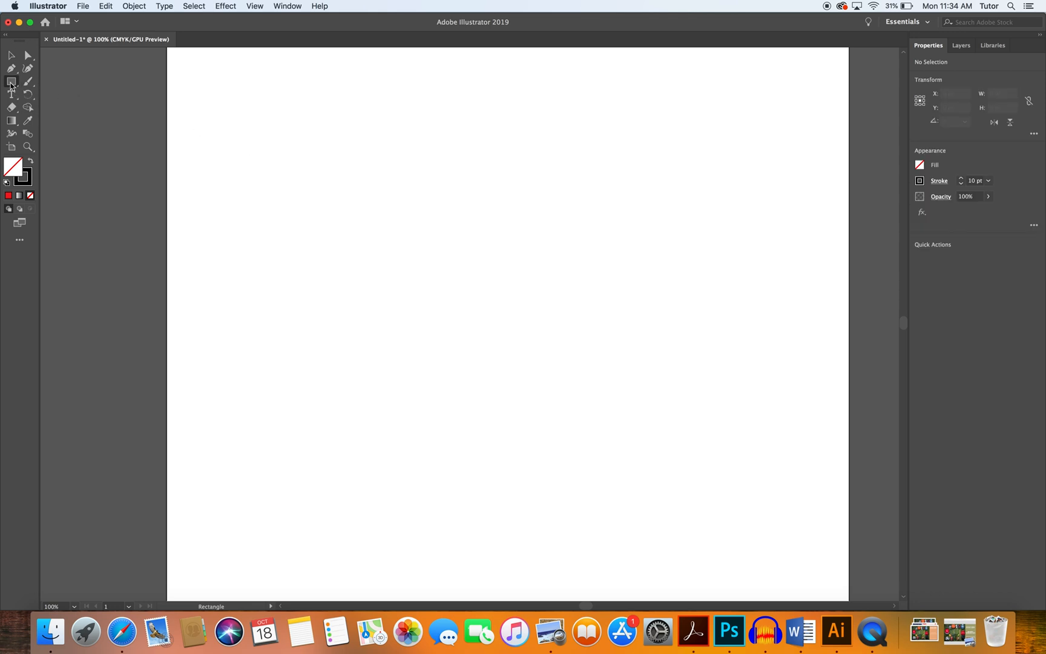
pyautogui.click(10, 85)
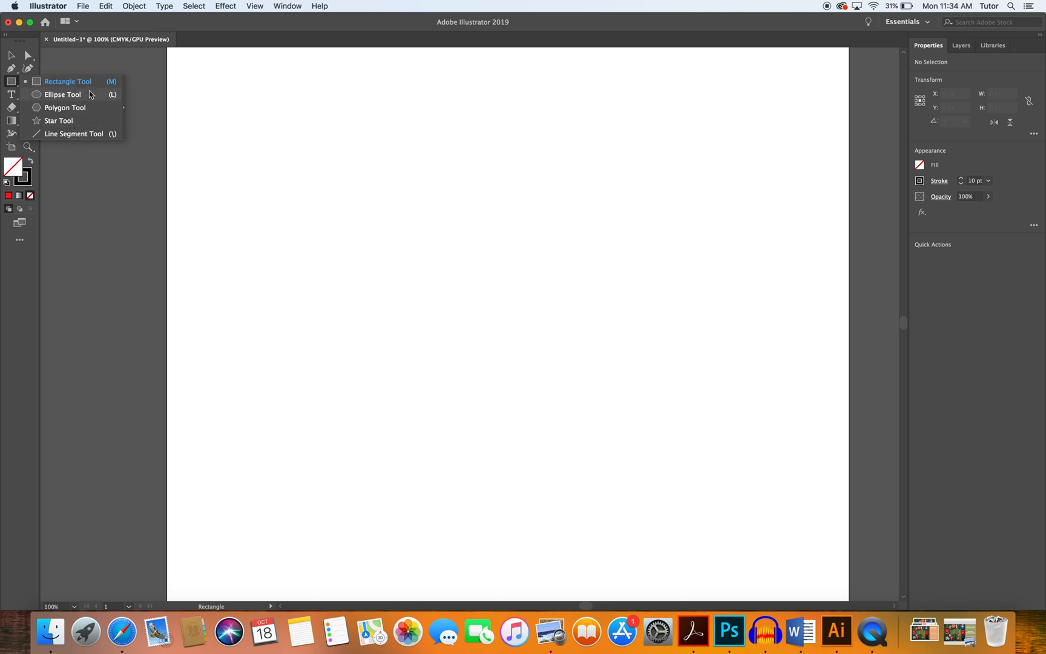
pyautogui.click(32, 85)
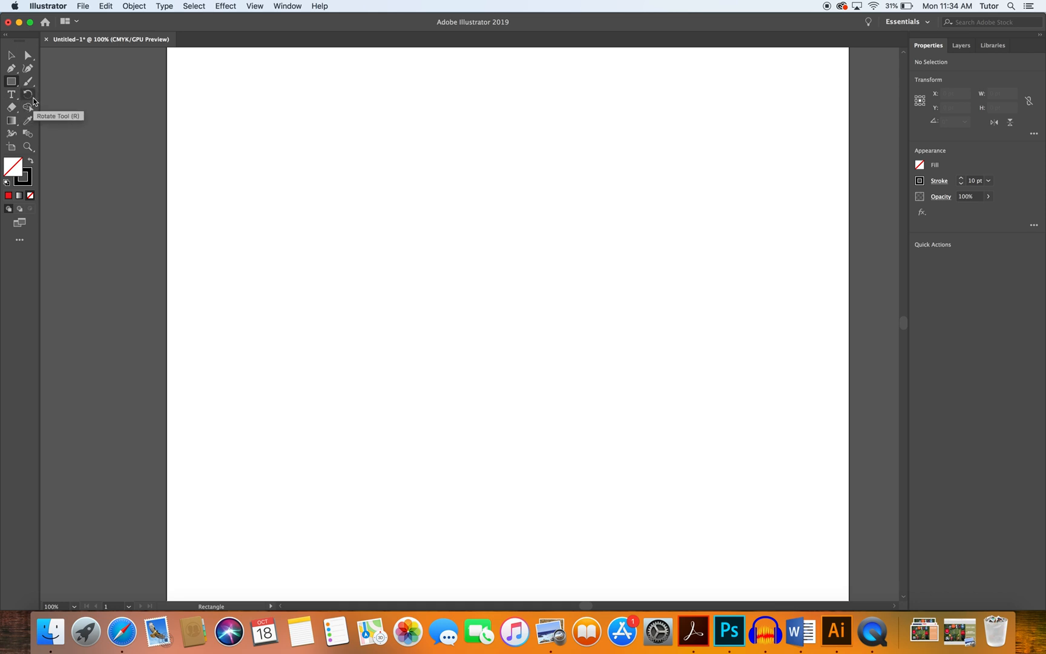
pyautogui.click(11, 82)
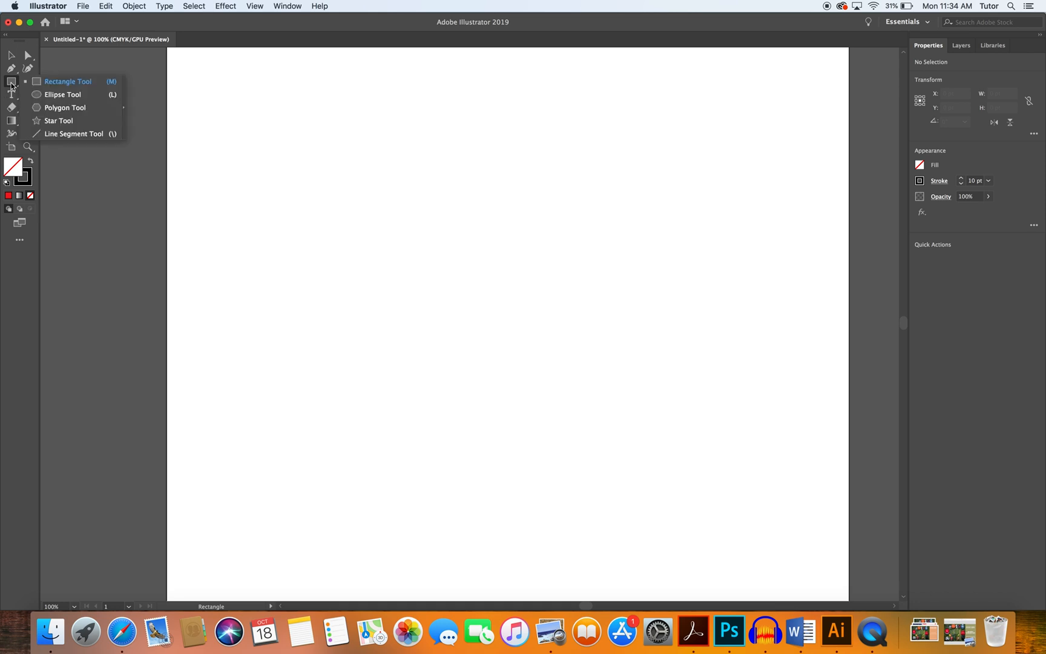
pyautogui.click(53, 86)
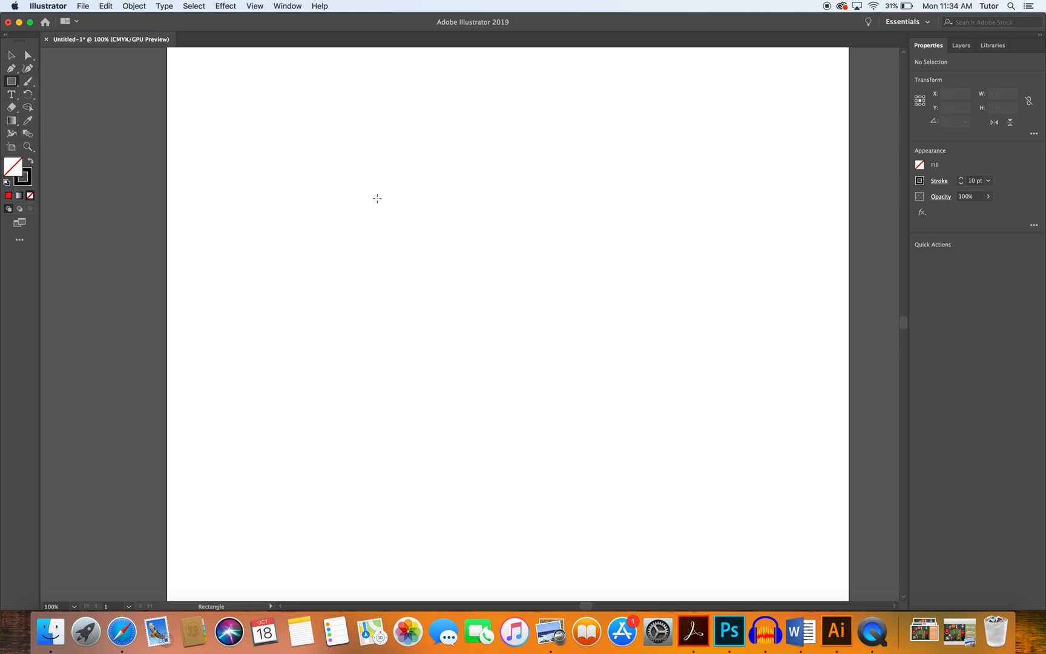
pyautogui.moveTo(337, 159)
pyautogui.mouseDown()
pyautogui.moveTo(462, 271)
pyautogui.moveTo(555, 422)
pyautogui.moveTo(647, 442)
pyautogui.moveTo(632, 456)
pyautogui.moveTo(670, 390)
pyautogui.moveTo(723, 473)
pyautogui.moveTo(583, 382)
pyautogui.mouseUp()
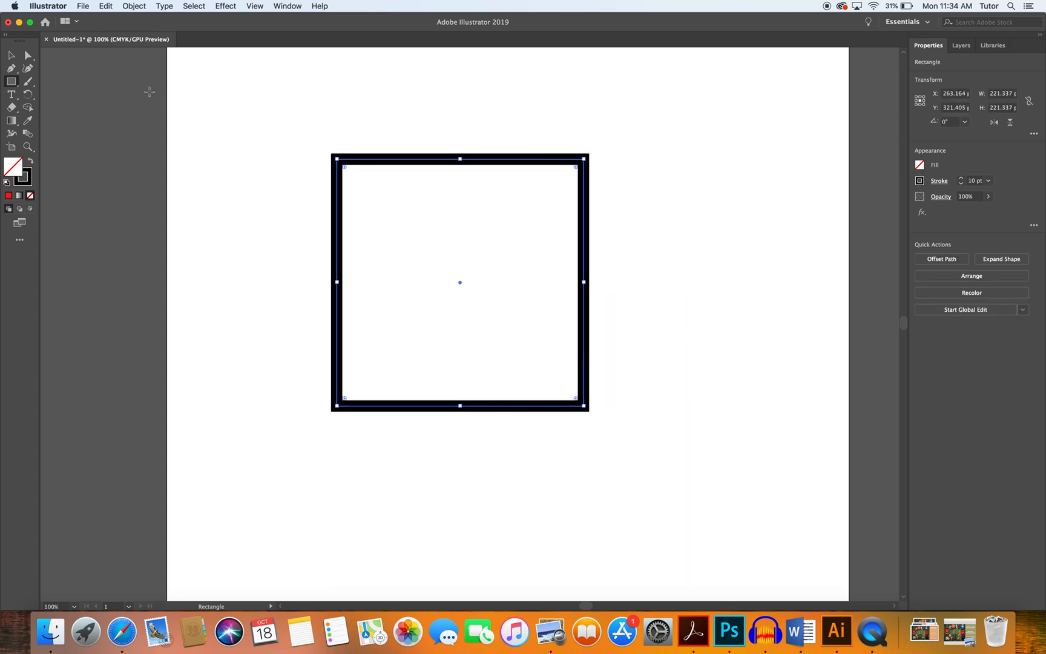
# Draw a circle about 137 pt across with the Ellipse tool to the right of the square, then deselect.
pyautogui.click(15, 87)
pyautogui.moveTo(658, 191); pyautogui.dragTo(723, 345)
pyautogui.press('shift')
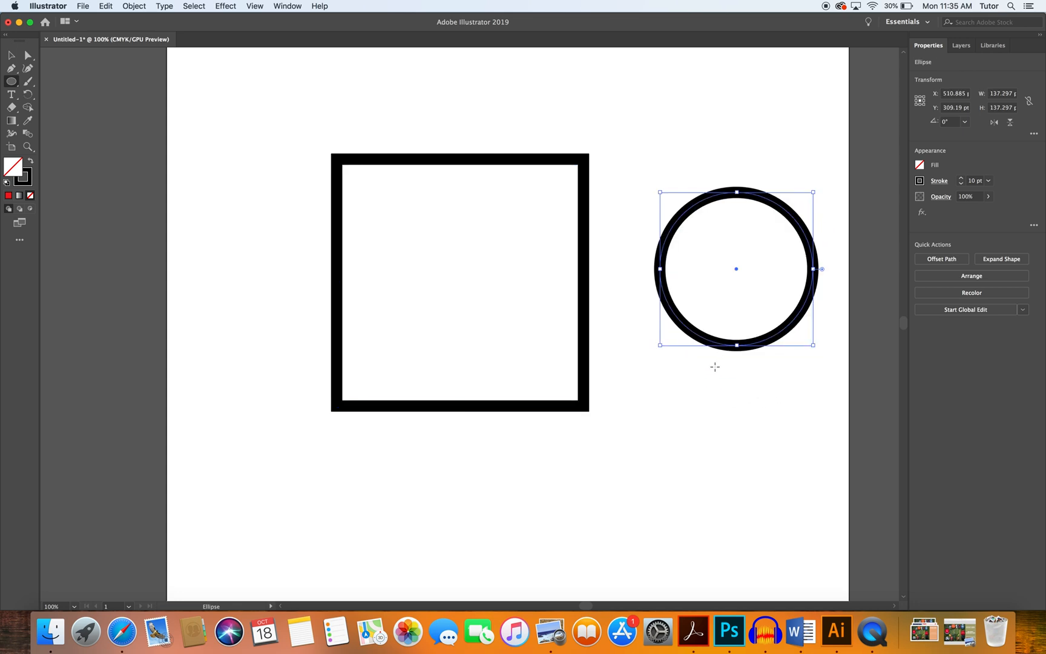
pyautogui.click(678, 412)
pyautogui.click(496, 337)
# Add the point text "Hello thanks for watching!" above the square with the Type tool.
pyautogui.click(23, 91)
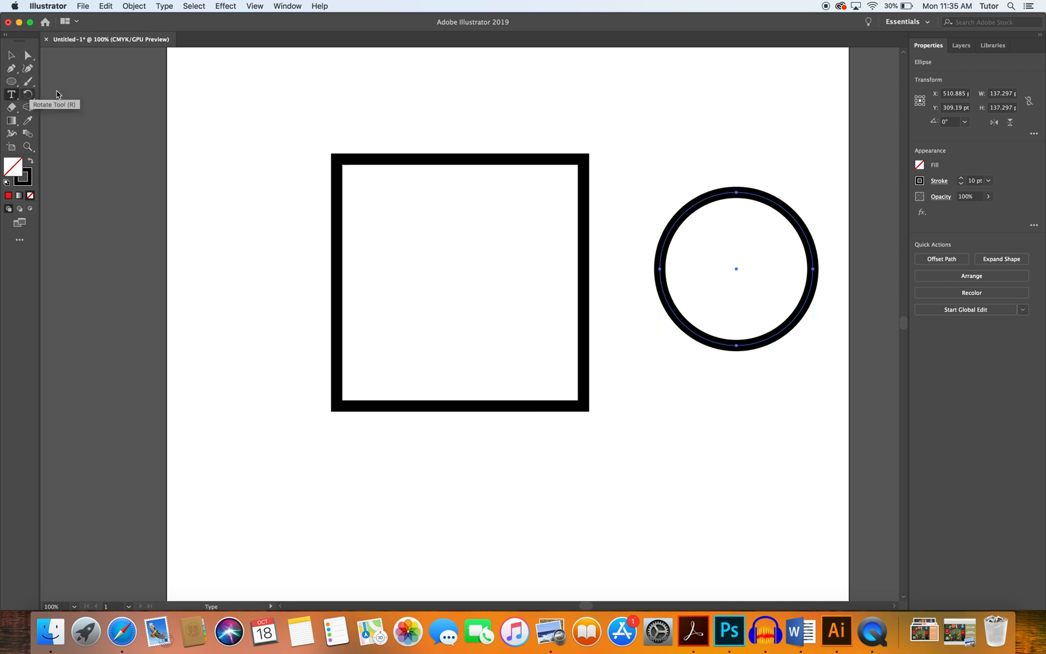
pyautogui.click(312, 101)
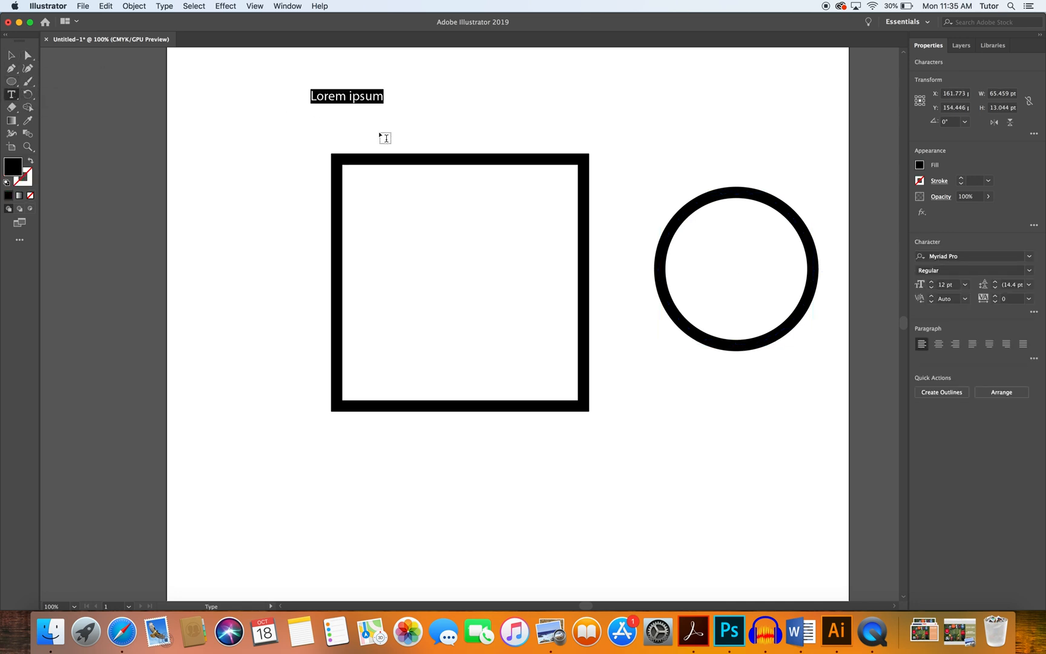
pyautogui.write('Hello th')
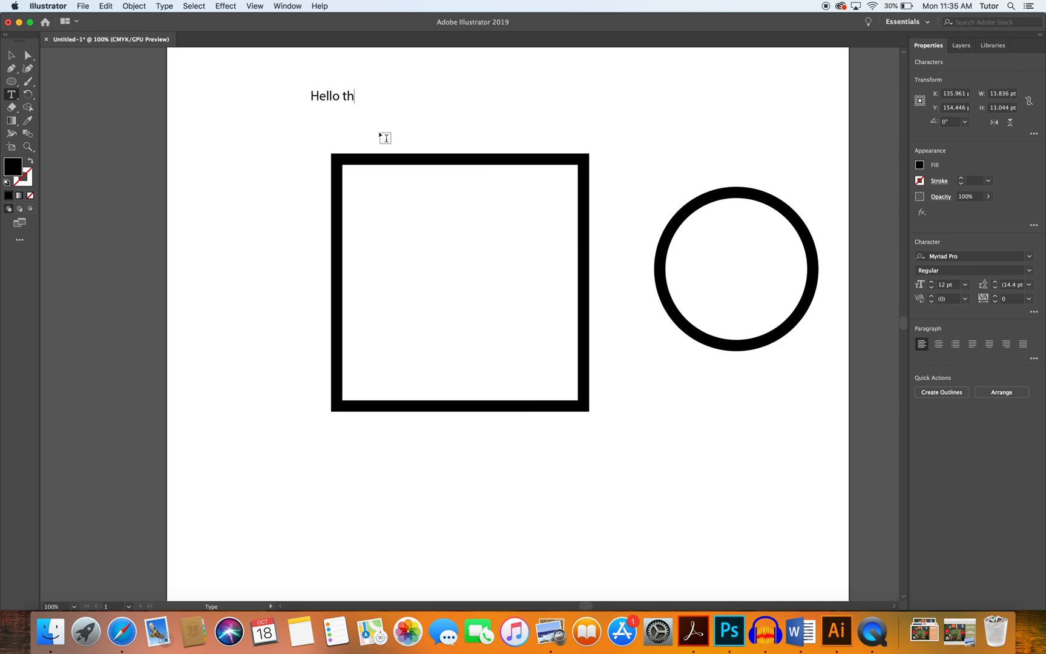
pyautogui.write('anks for watching')
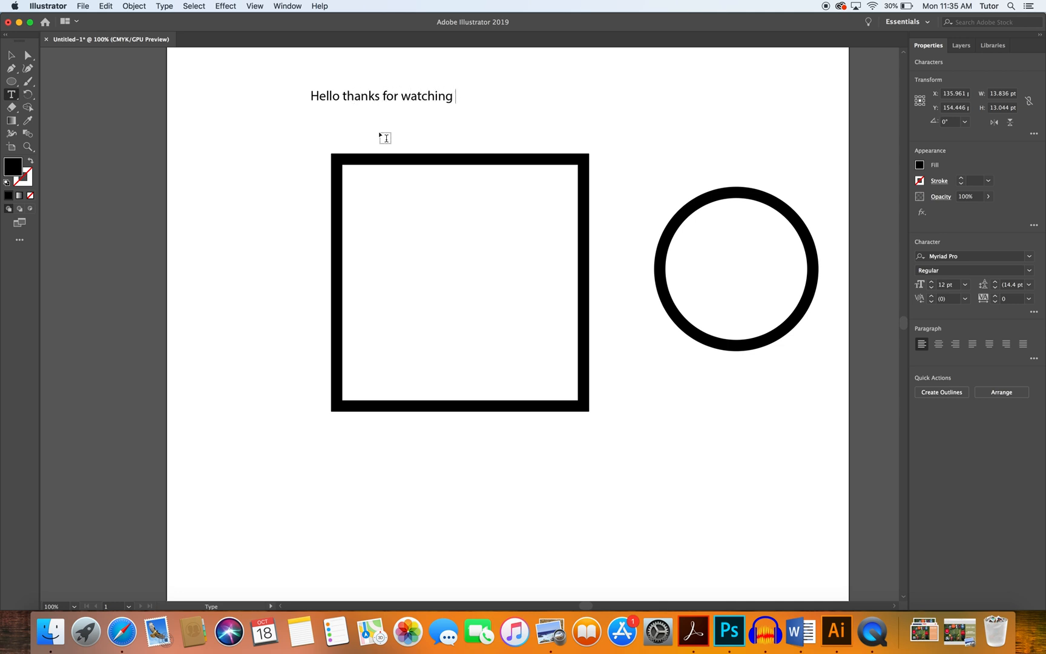
pyautogui.press('BackSpace')
pyautogui.click(18, 99)
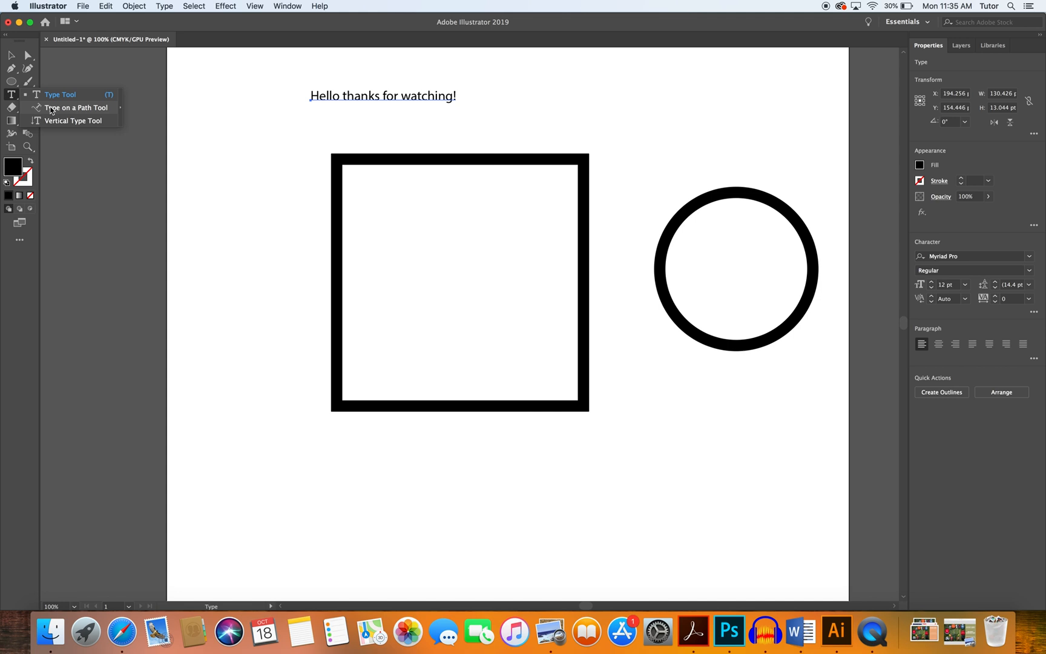
pyautogui.click(51, 109)
# Select the circle and move it so it overlaps the square's lower-right corner.
pyautogui.click(11, 57)
pyautogui.click(717, 203)
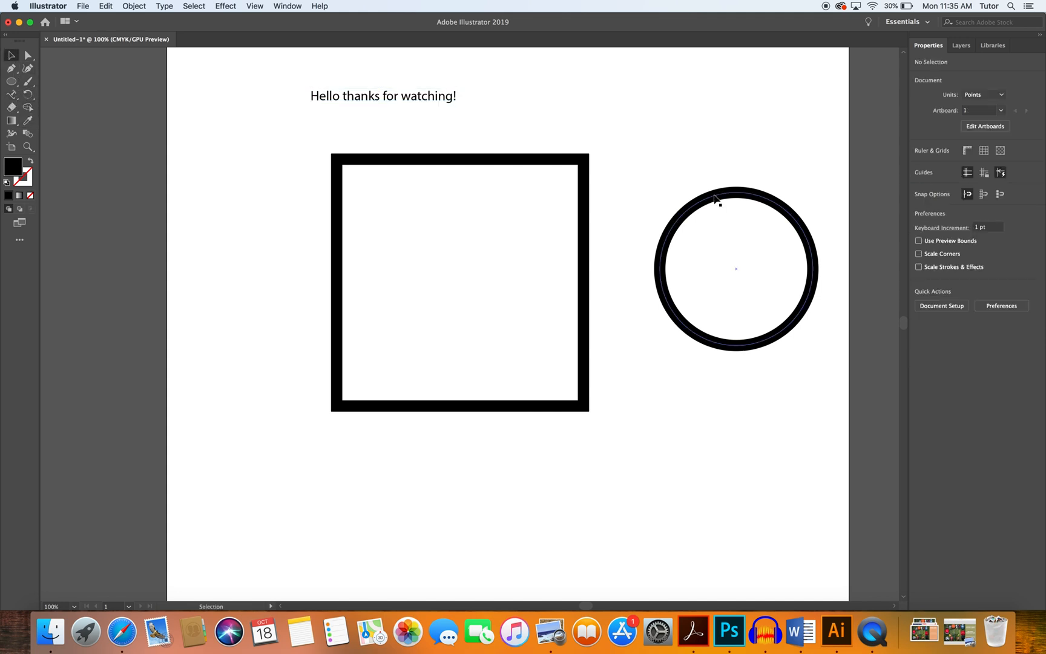
pyautogui.moveTo(681, 160); pyautogui.dragTo(811, 400)
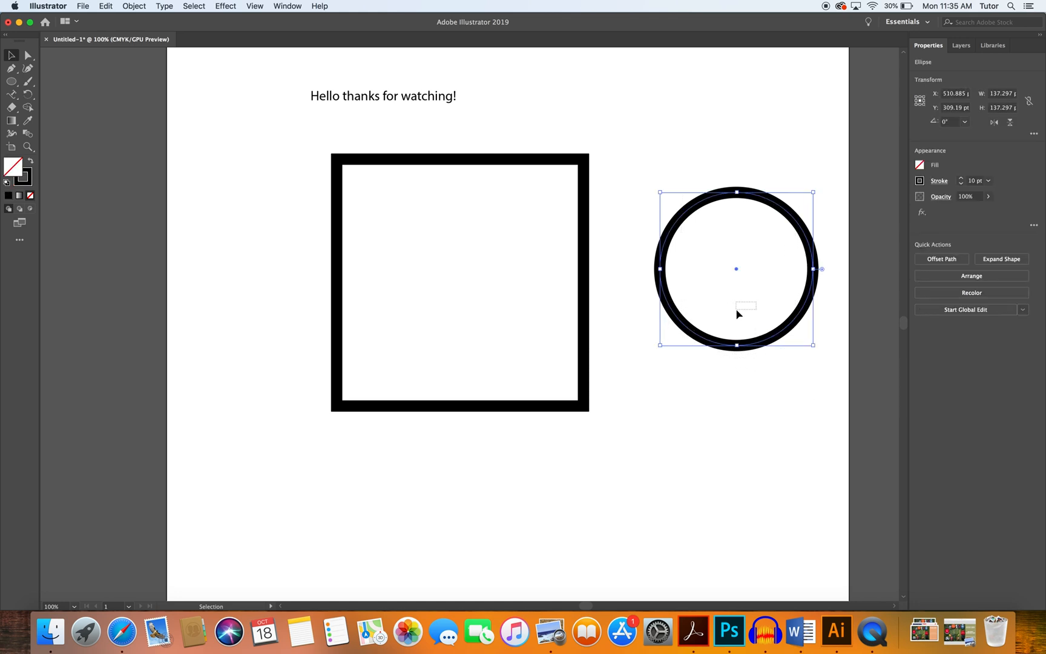
pyautogui.click(702, 269)
pyautogui.moveTo(778, 380); pyautogui.dragTo(805, 387)
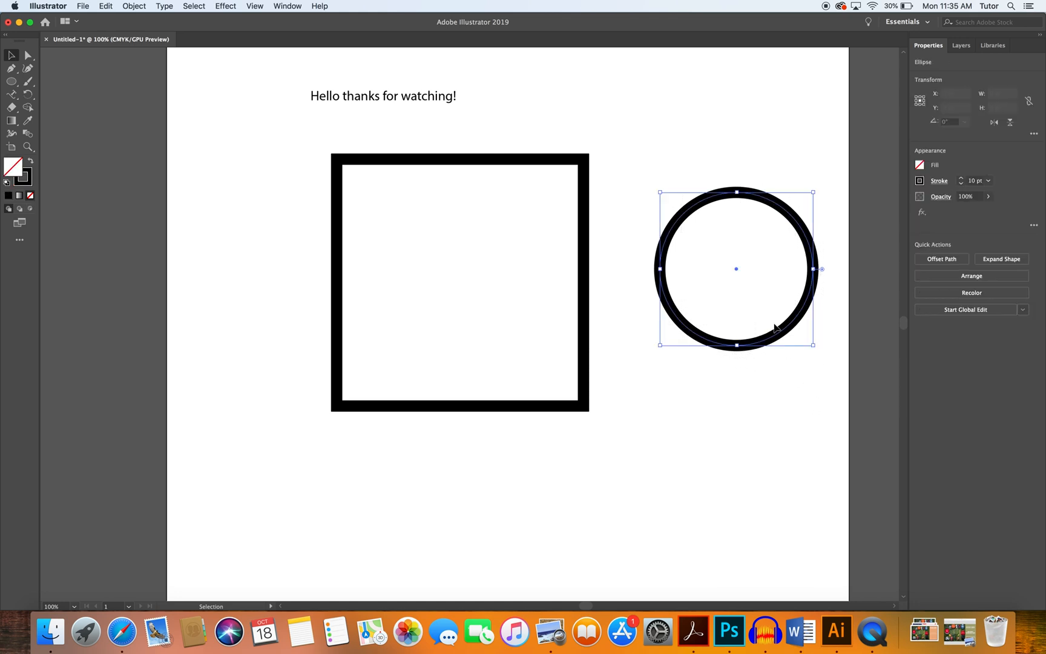
pyautogui.moveTo(737, 269); pyautogui.dragTo(576, 399)
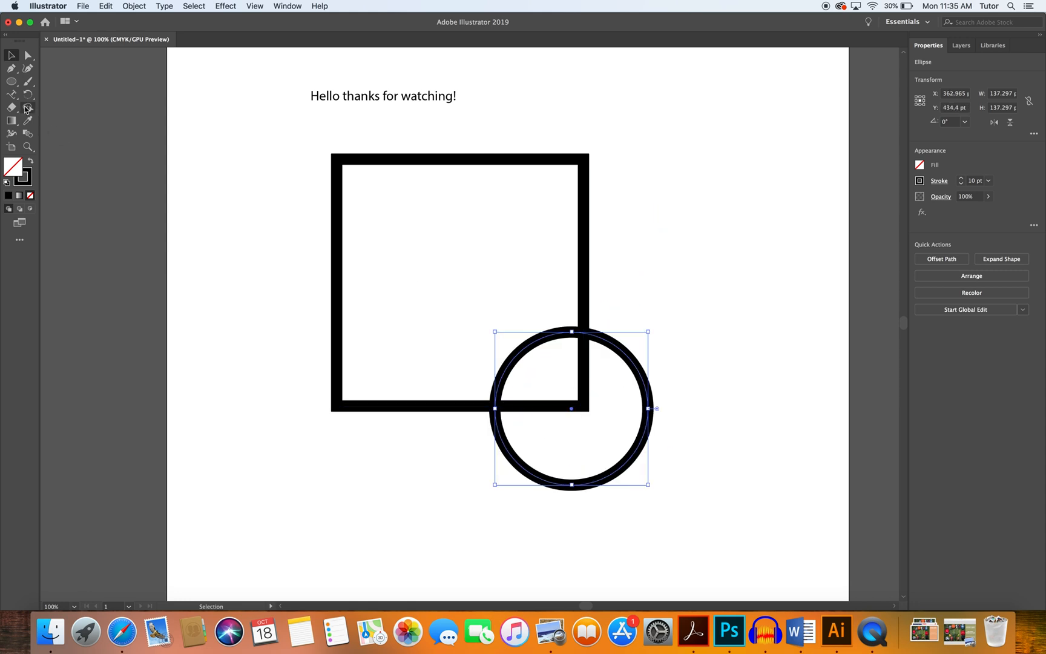
# Select both shapes and merge the square with the circle's overlapping area using the Shape Builder tool, then deselect.
pyautogui.moveTo(234, 135); pyautogui.dragTo(733, 537)
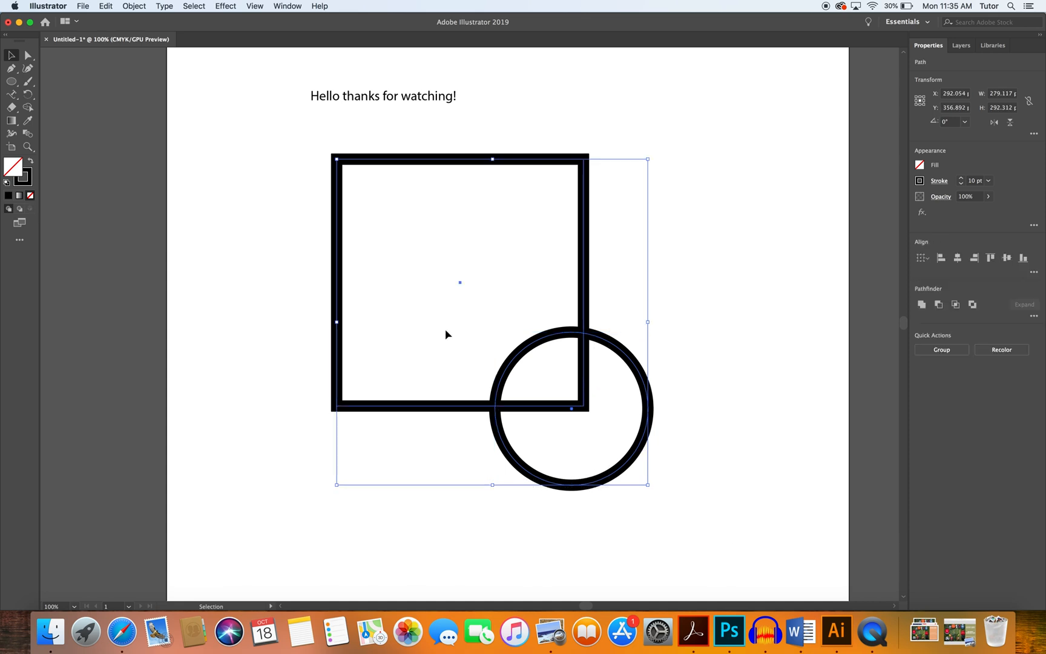
pyautogui.click(29, 111)
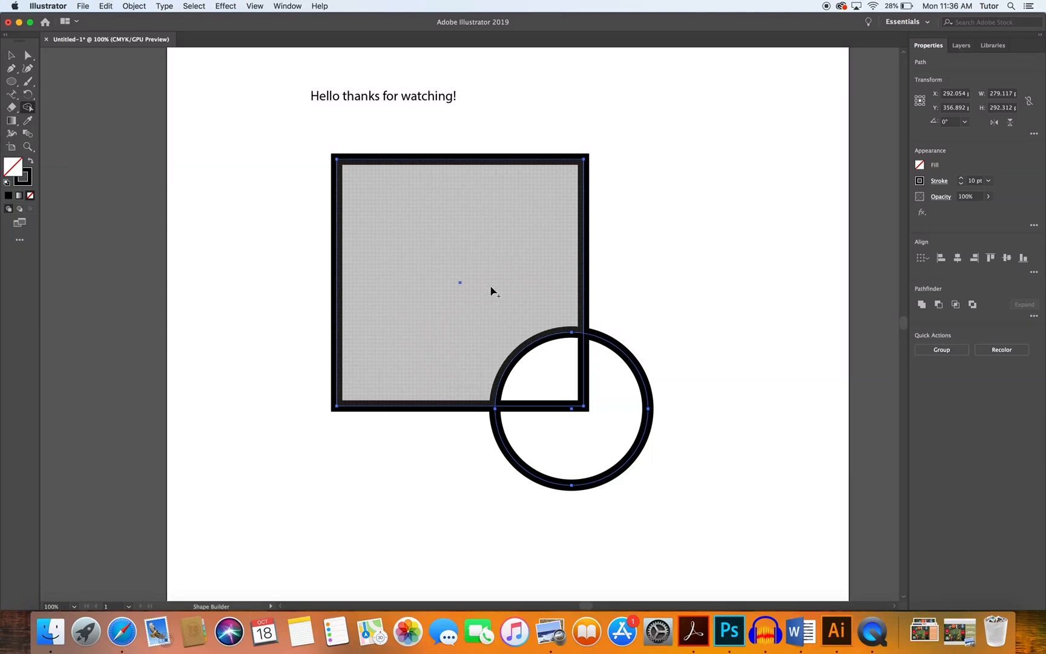
pyautogui.moveTo(491, 288); pyautogui.dragTo(540, 368)
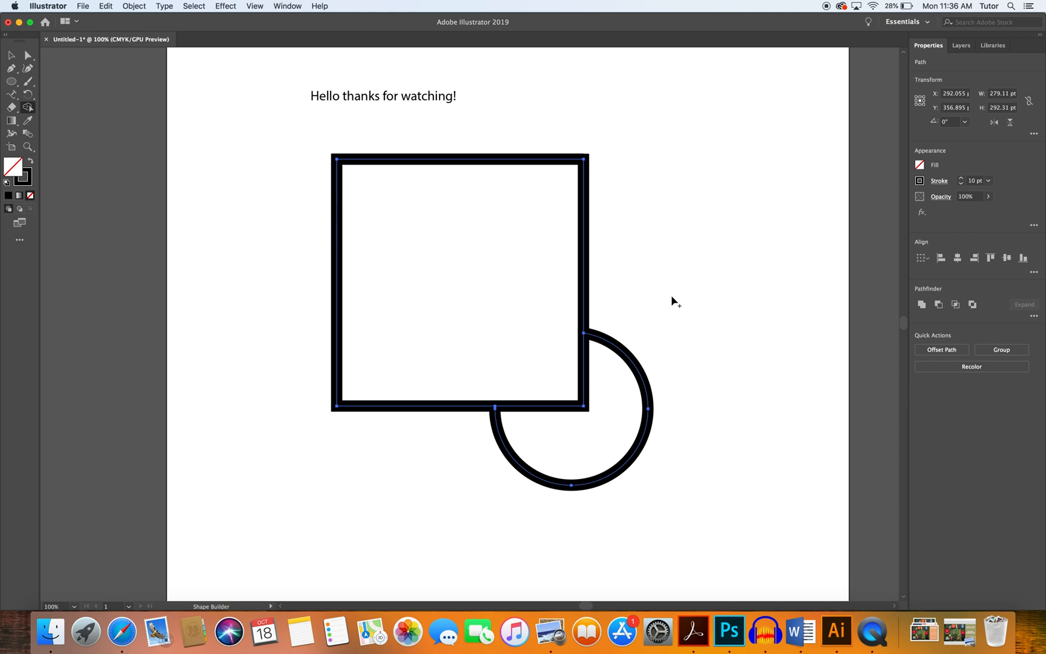
pyautogui.click(10, 56)
pyautogui.click(758, 176)
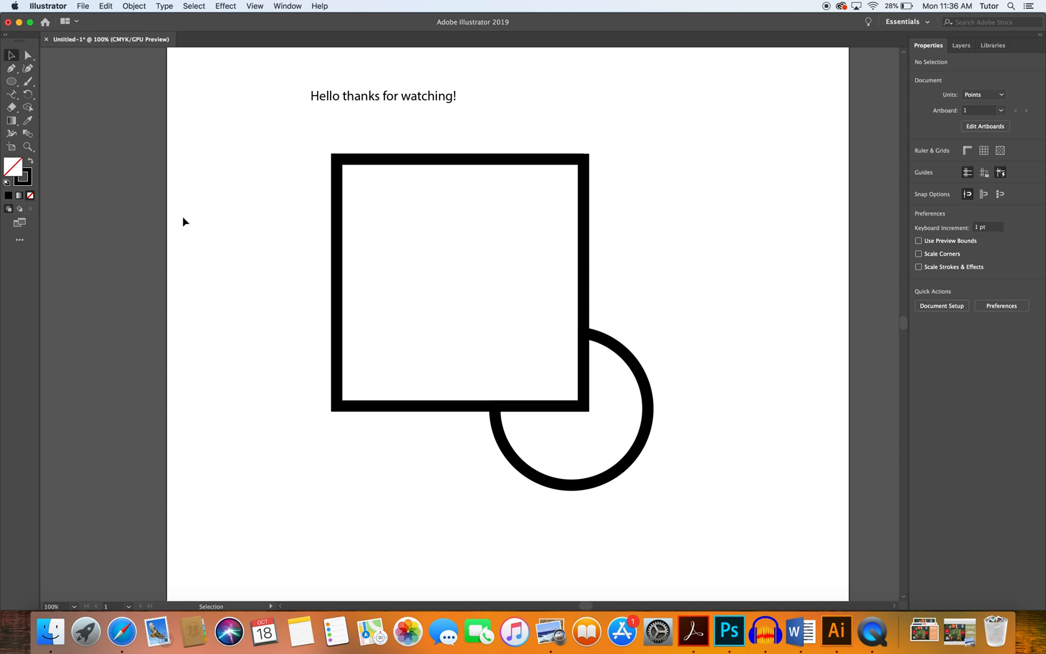
pyautogui.click(27, 122)
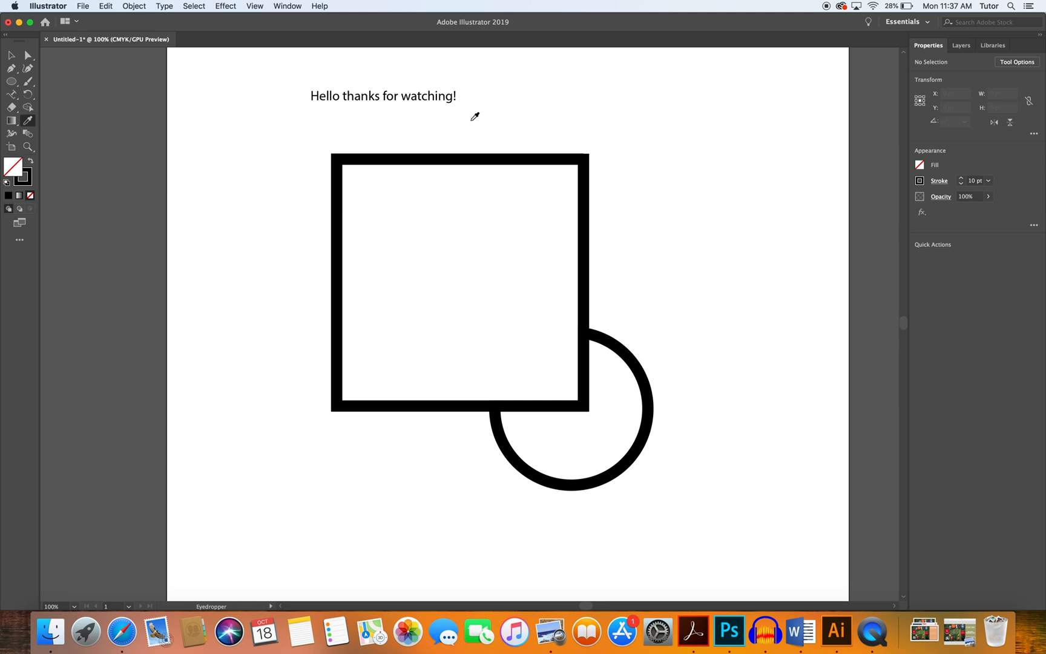
pyautogui.click(10, 55)
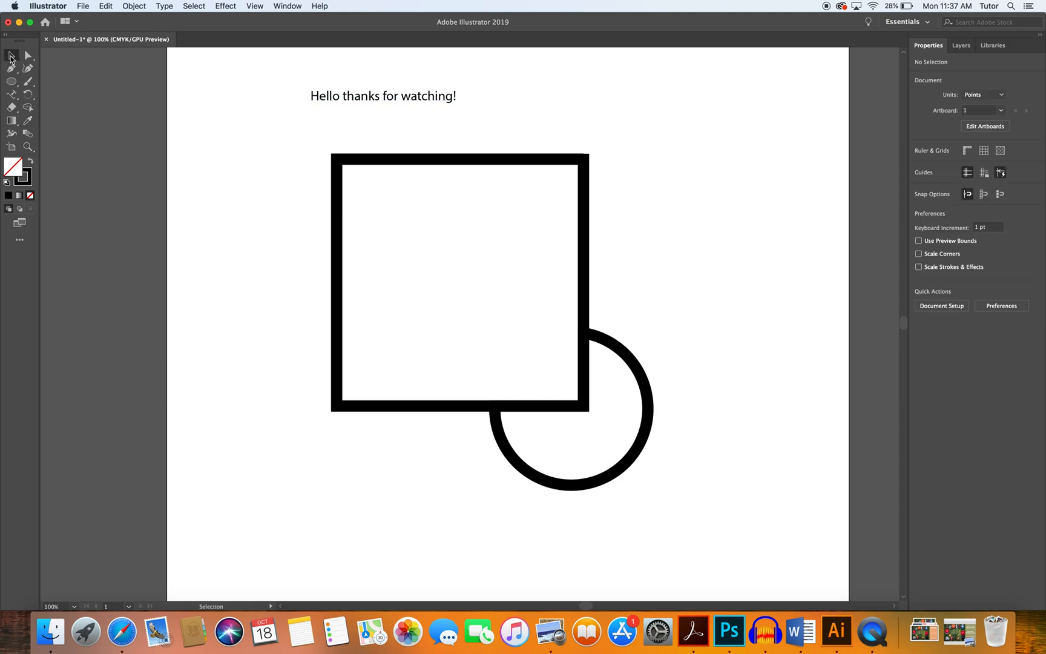